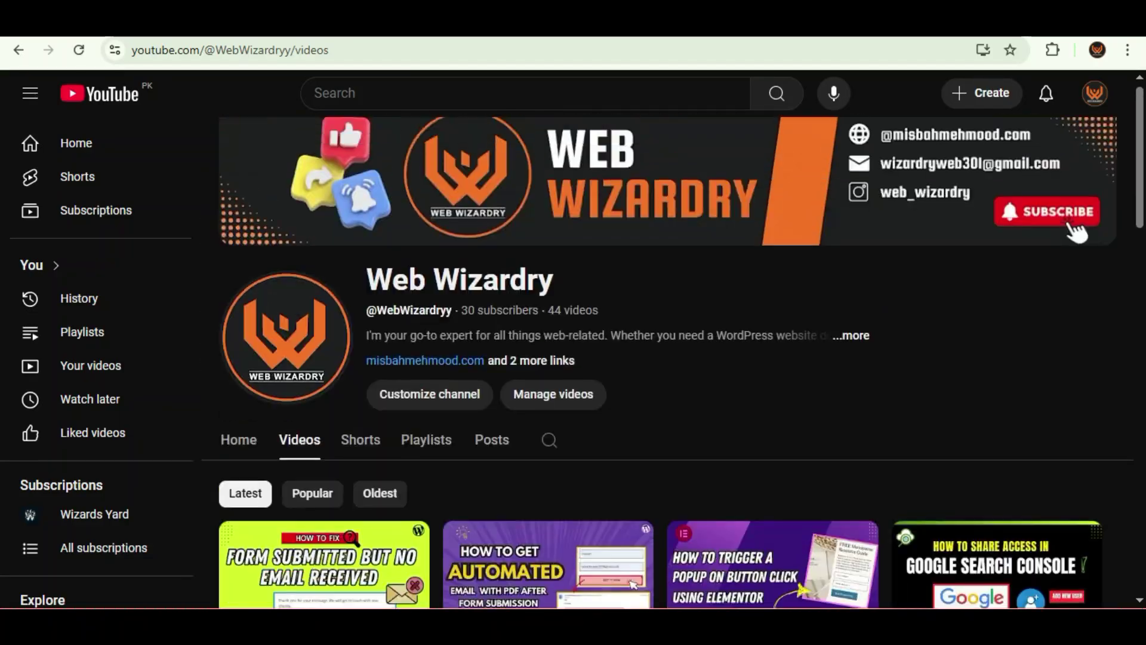
pyautogui.scroll(-15, 667, 382)
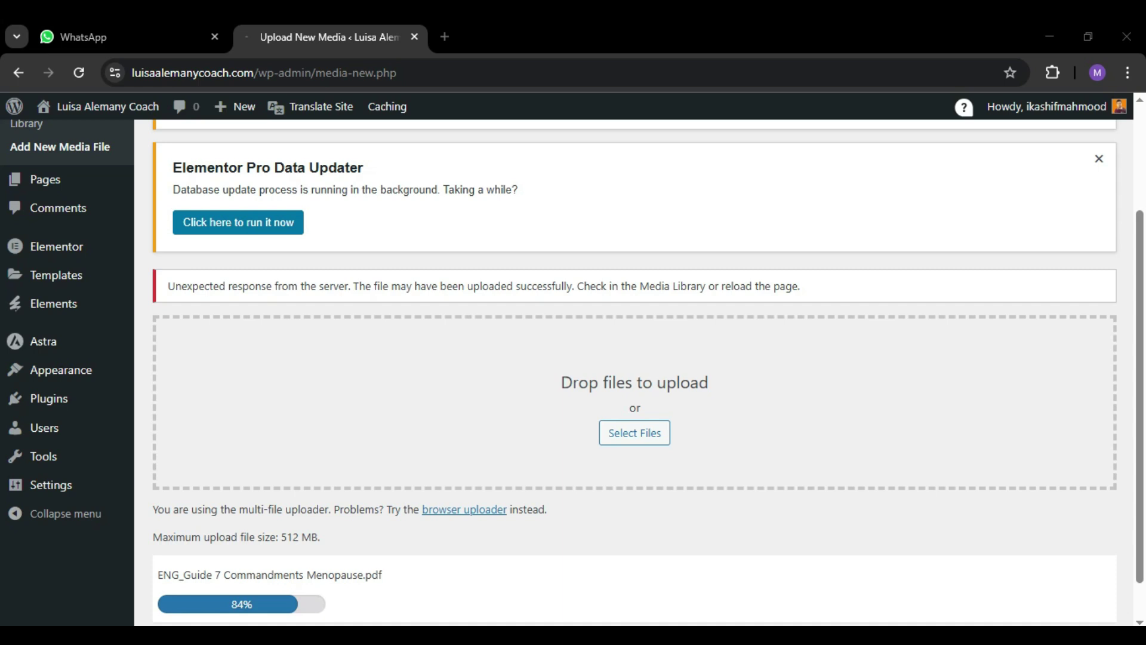
pyautogui.scroll(-2, 635, 373)
pyautogui.scroll(4, 635, 372)
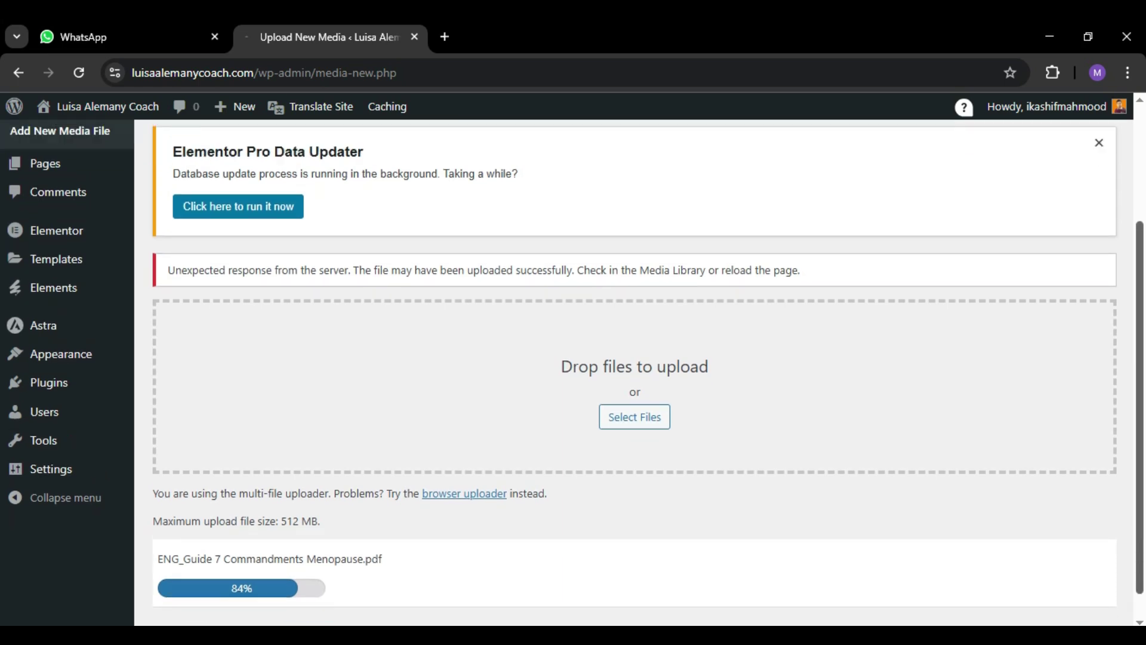
pyautogui.scroll(-2, 634, 370)
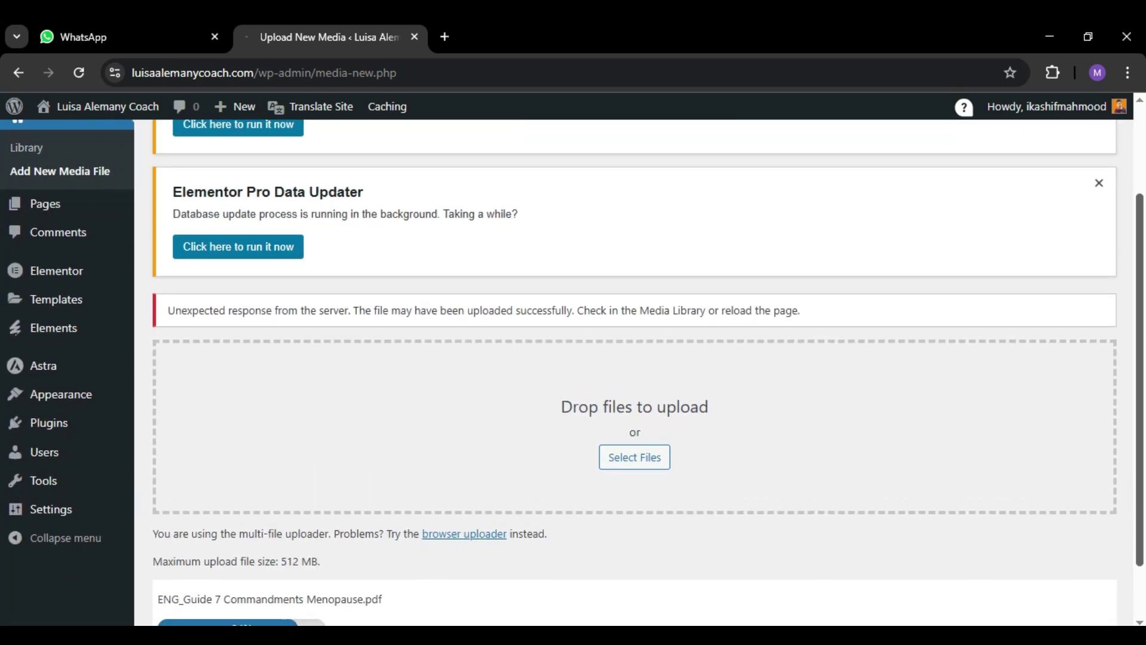
pyautogui.scroll(-1, 634, 370)
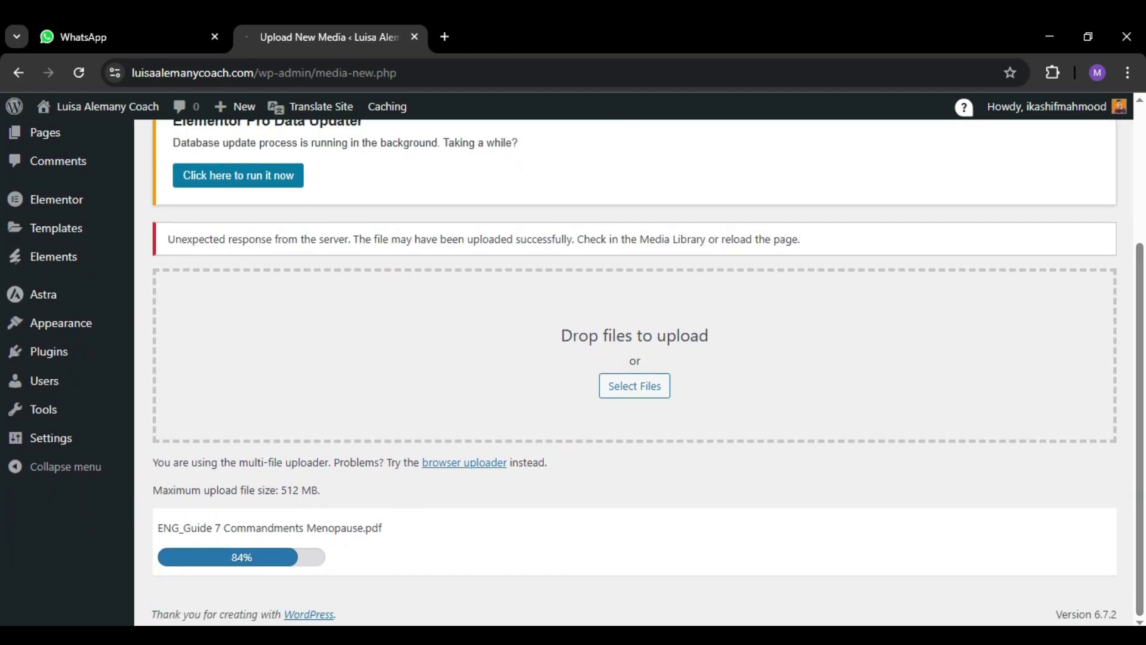
pyautogui.moveTo(231, 558); pyautogui.dragTo(253, 558)
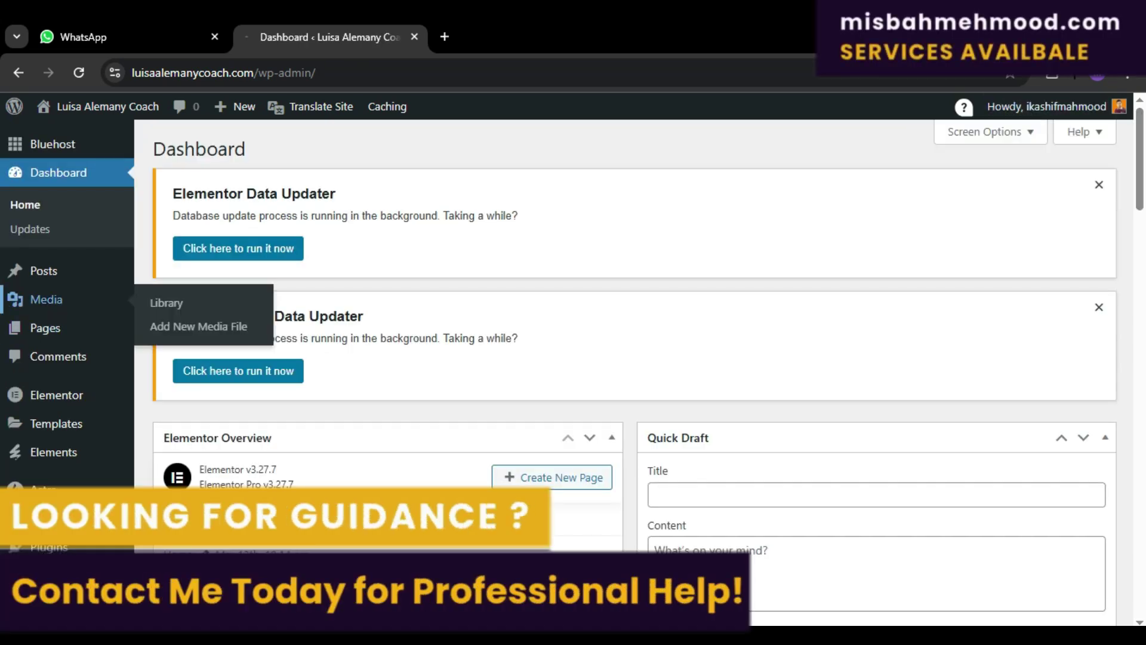
# Try to upload the PDF "ENG_Guide 7 Commandments Menopause" from Downloads as a new media file.
pyautogui.click(199, 326)
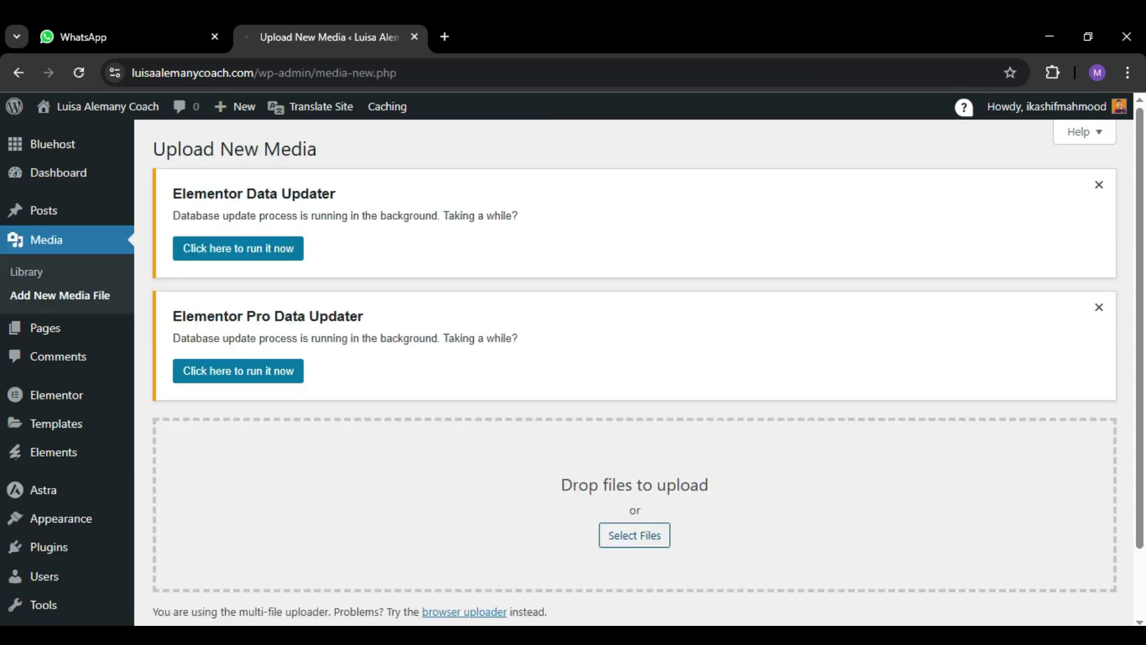
pyautogui.click(634, 535)
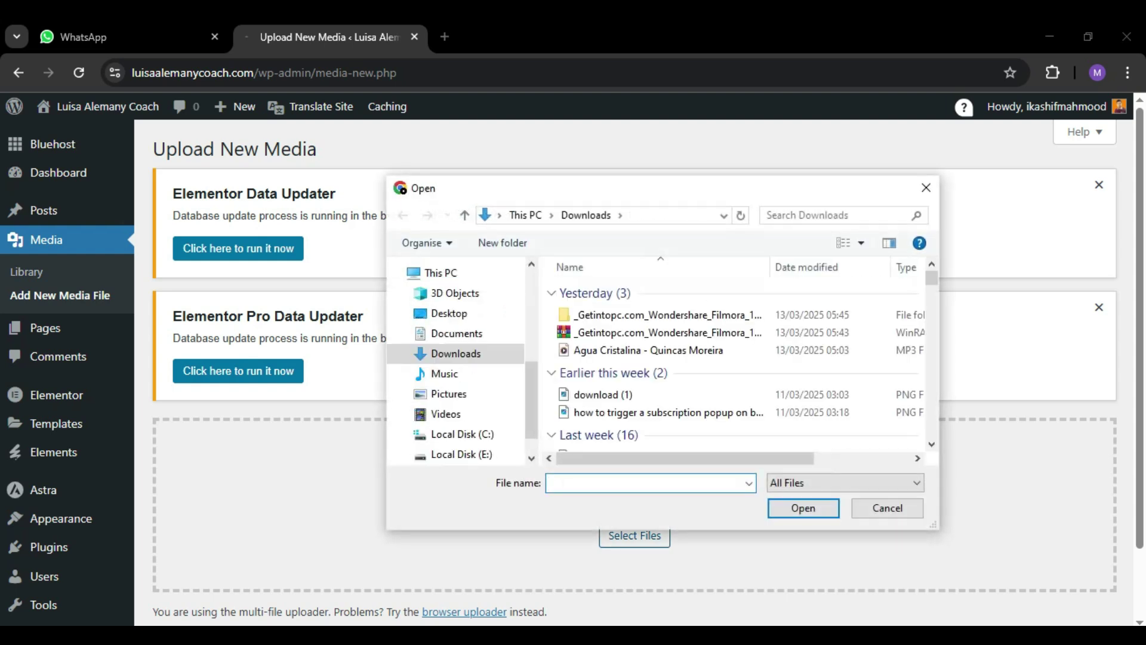
pyautogui.scroll(-3, 734, 364)
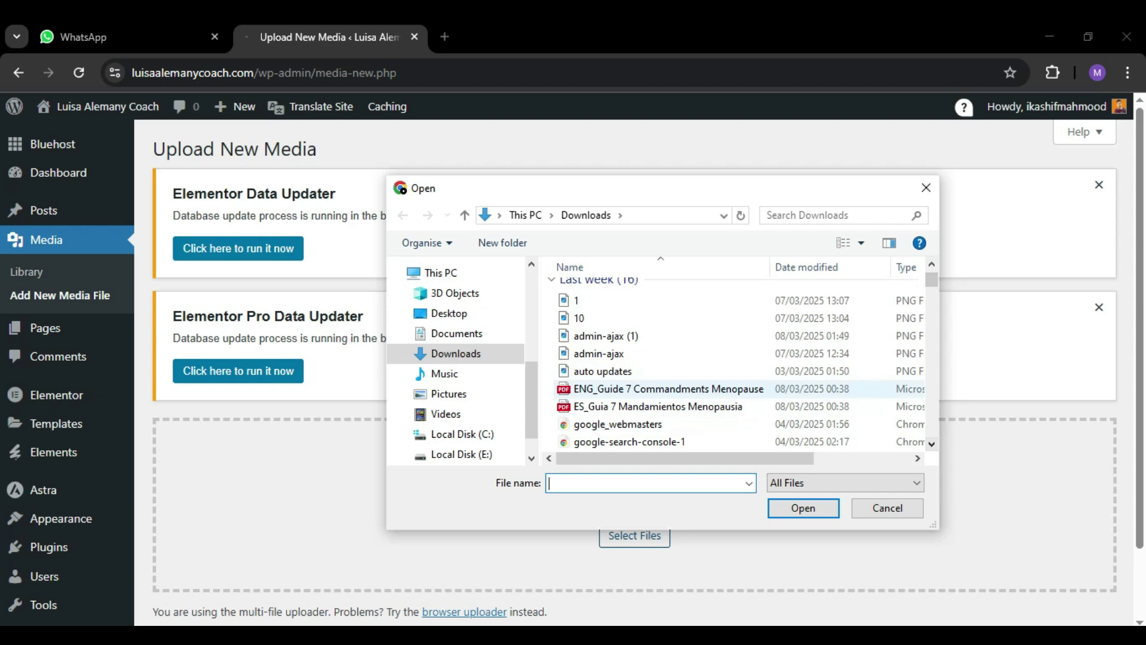
pyautogui.click(669, 389)
pyautogui.click(803, 508)
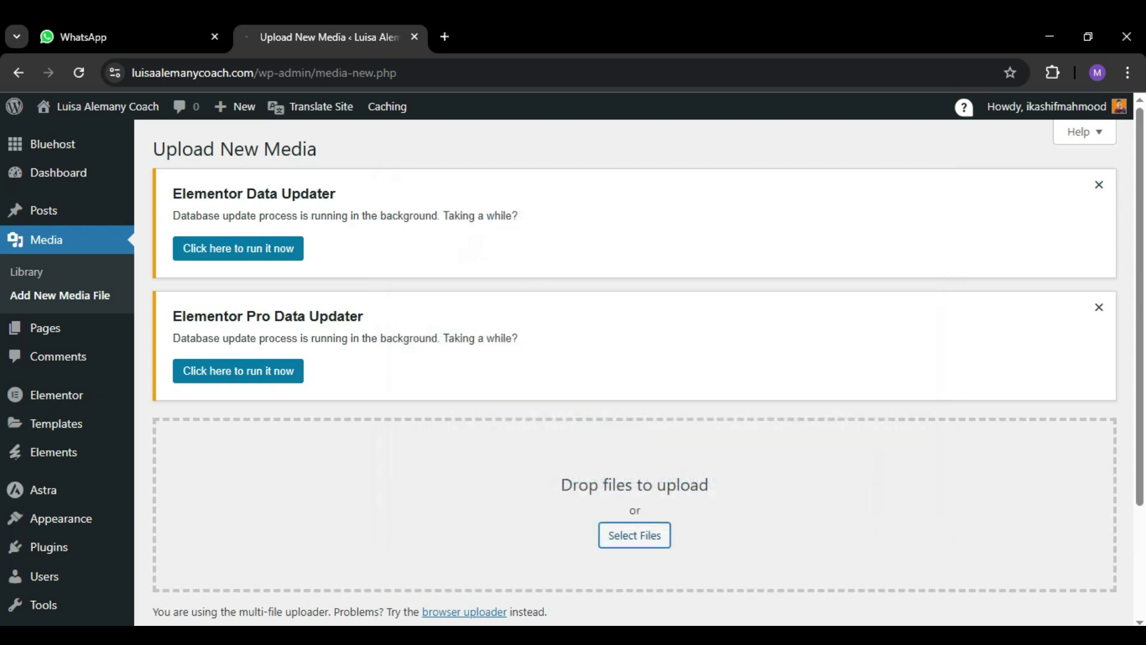
# Examine the upload progress of the PDF guide and the server response on the upload page.
pyautogui.scroll(-3, 634, 373)
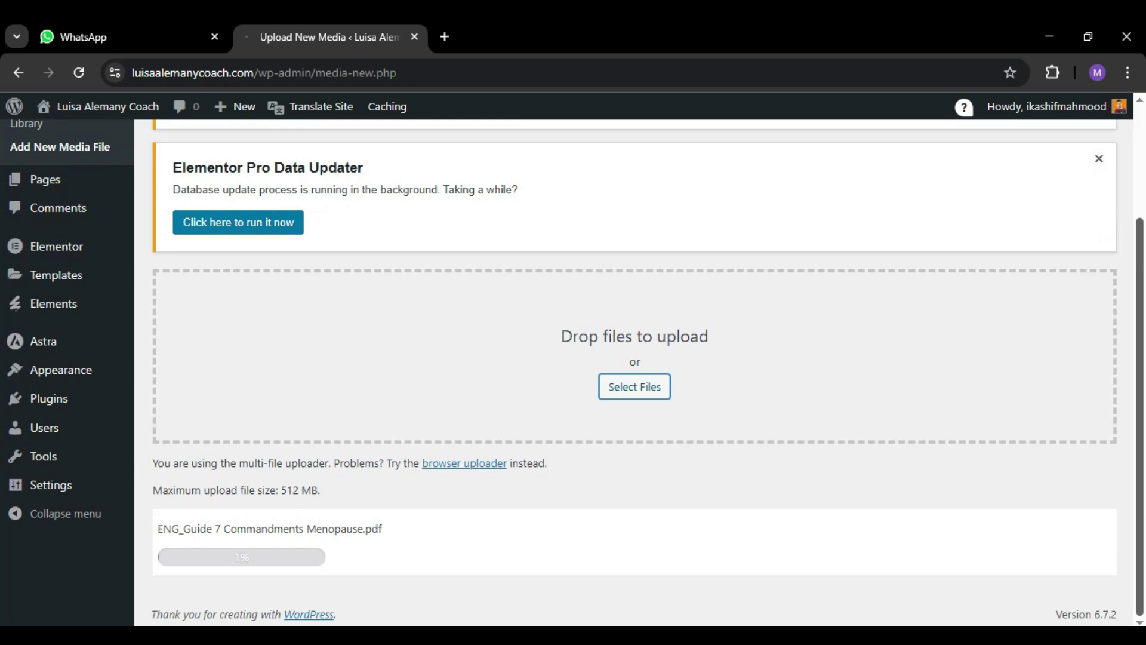
pyautogui.moveTo(157, 529); pyautogui.dragTo(347, 529)
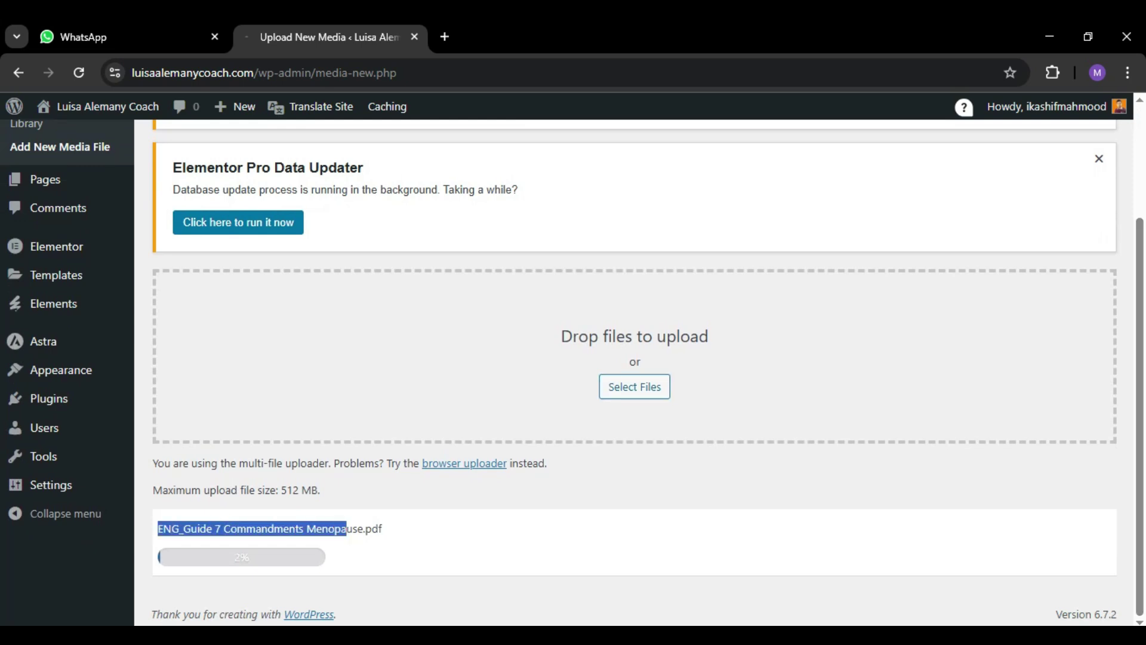
pyautogui.click(348, 529)
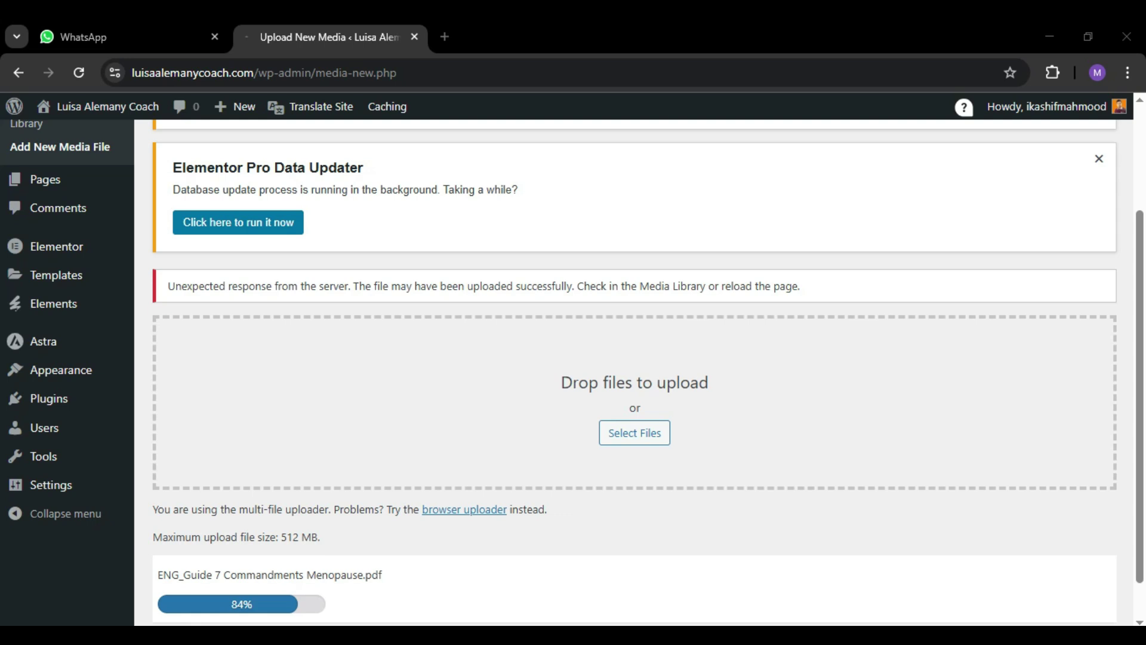
pyautogui.scroll(-2, 634, 373)
pyautogui.scroll(4, 633, 372)
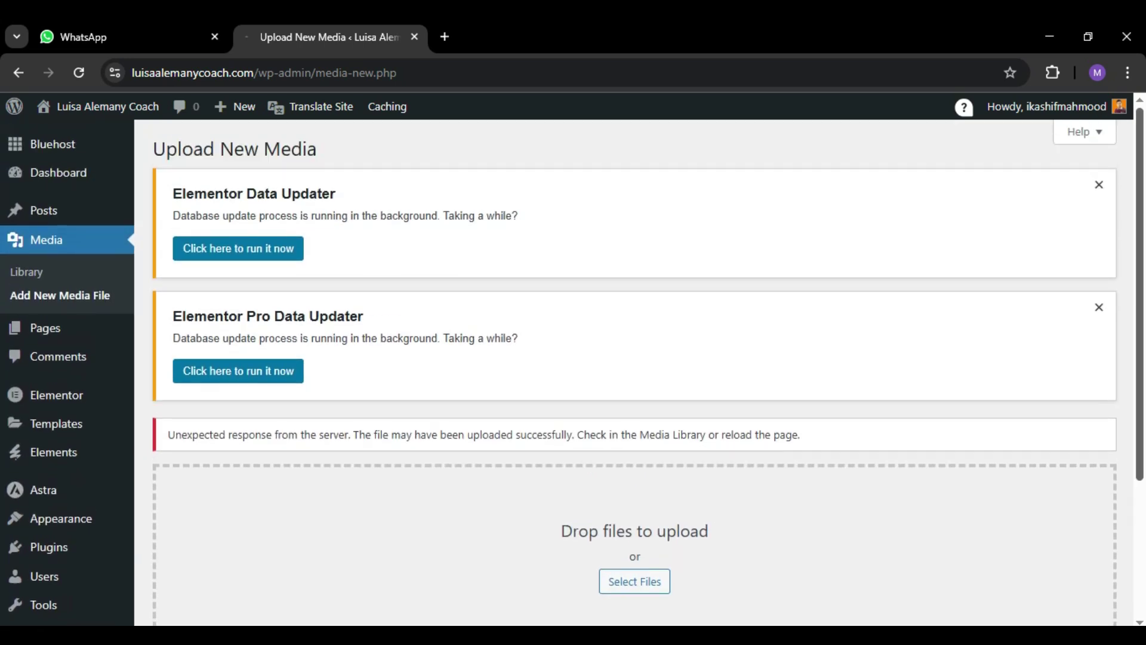
pyautogui.scroll(-3, 634, 371)
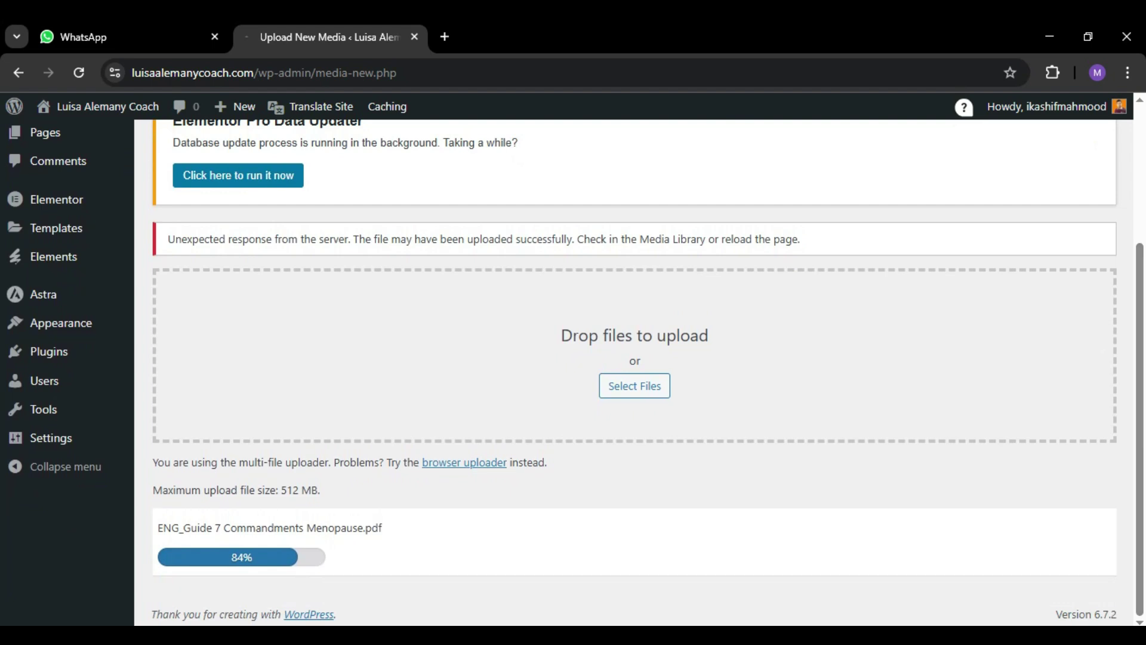
pyautogui.moveTo(231, 557); pyautogui.dragTo(252, 556)
pyautogui.scroll(3, 634, 370)
# Deactivate the SVG Support plugin in the list of installed plugins.
pyautogui.moveTo(49, 546)
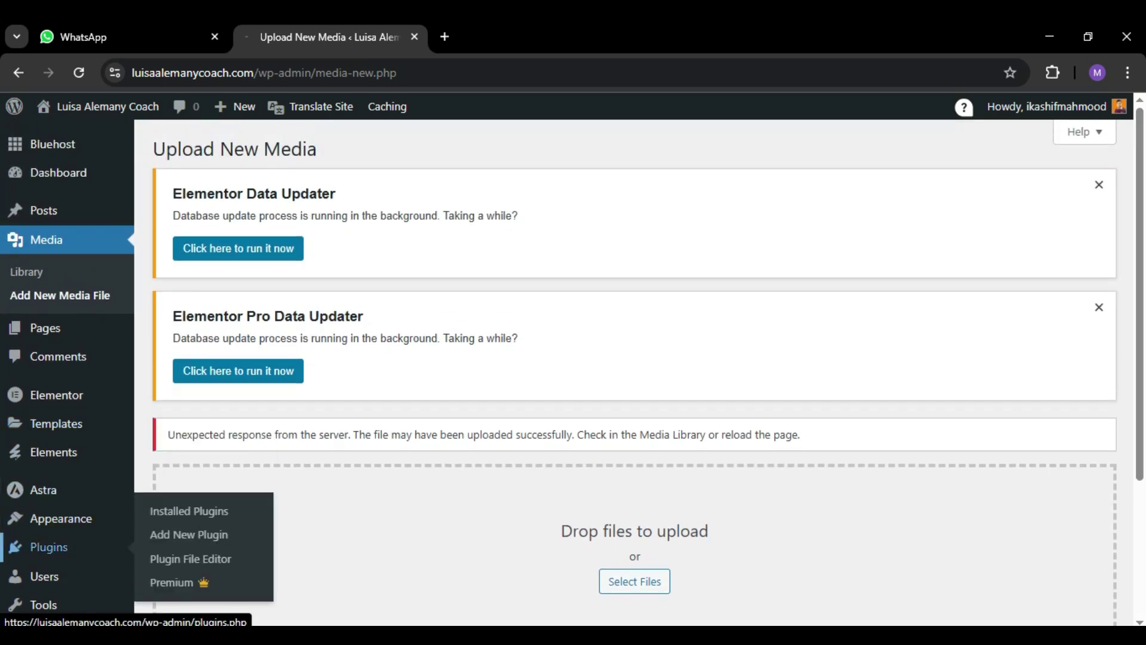
pyautogui.click(189, 511)
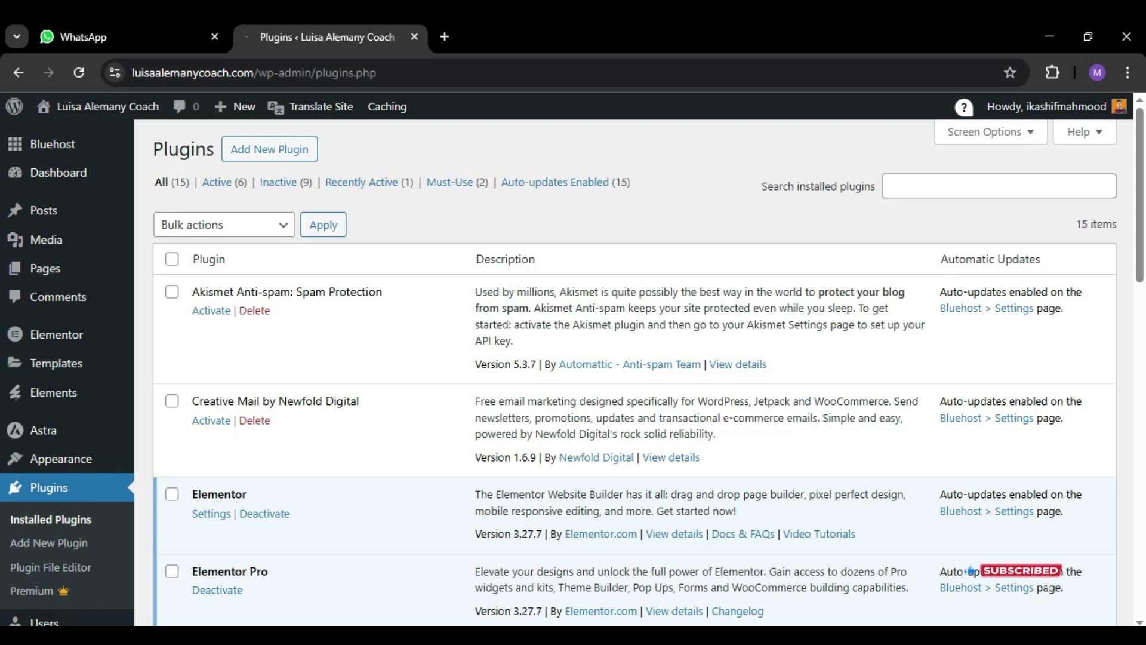
pyautogui.scroll(-7, 1047, 587)
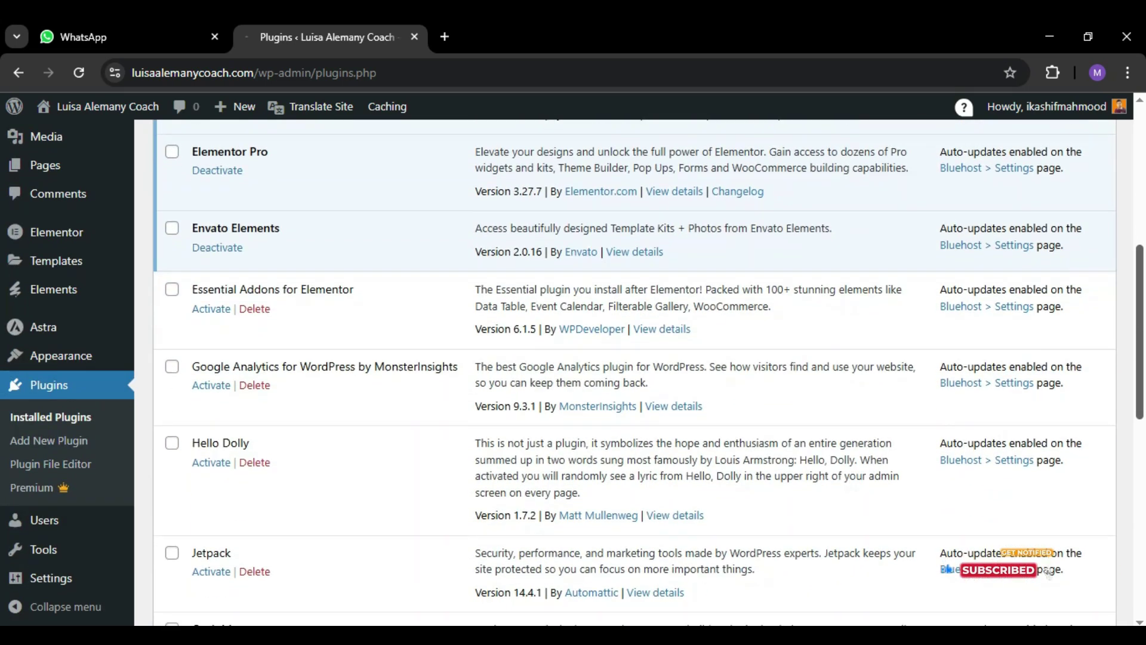
pyautogui.scroll(-6, 1048, 573)
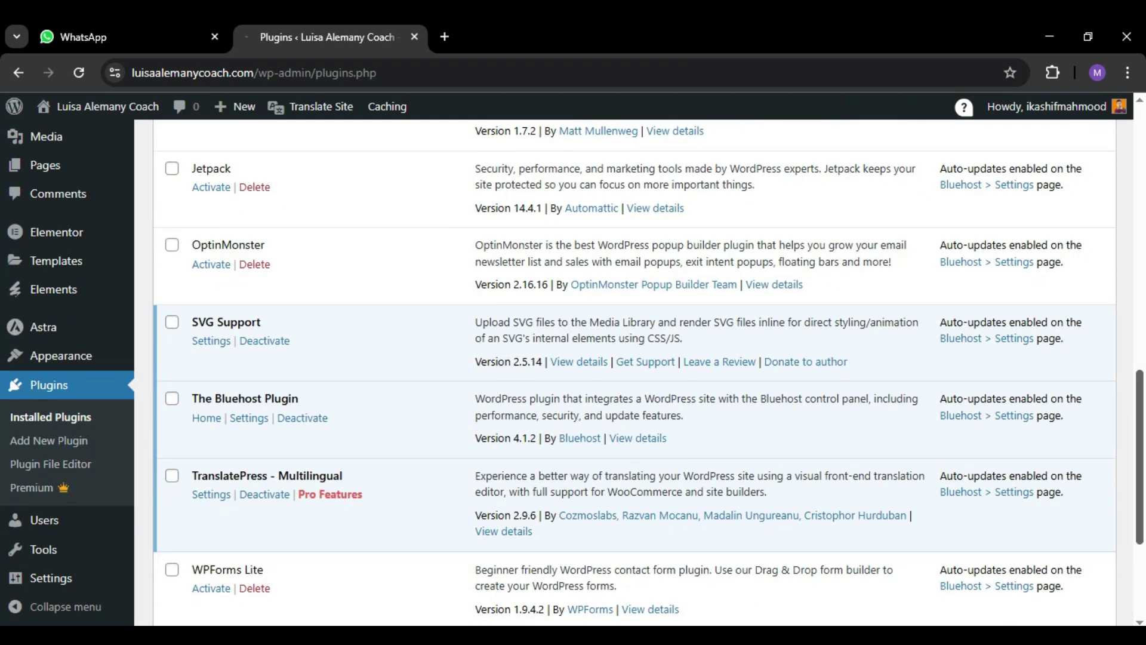
pyautogui.scroll(-1, 649, 372)
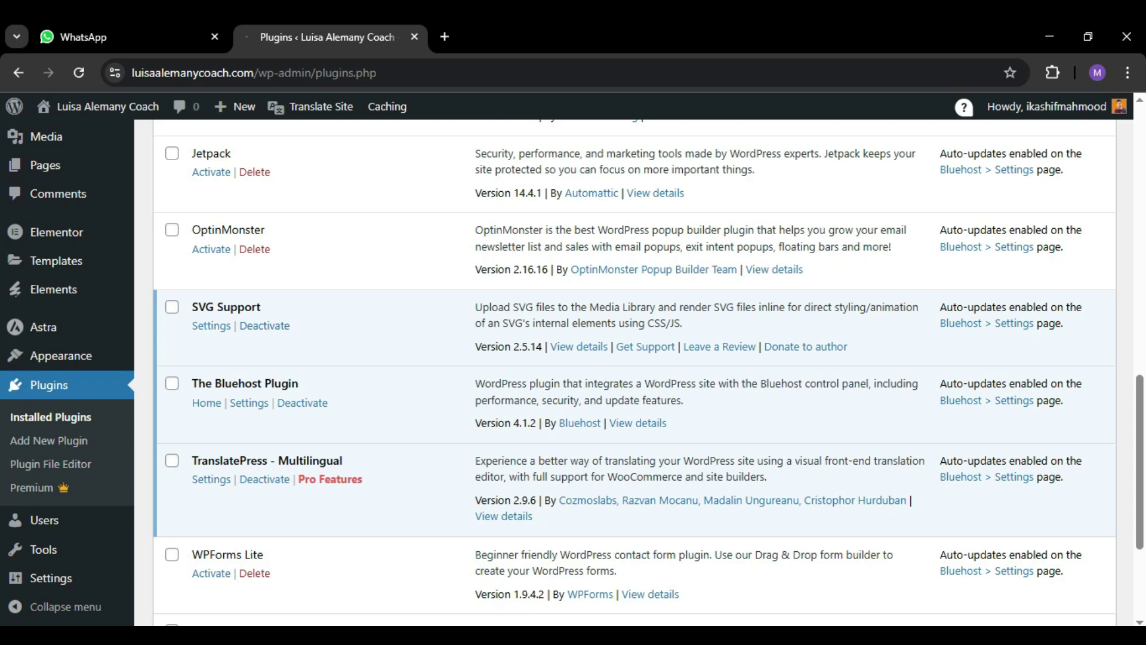
pyautogui.click(264, 325)
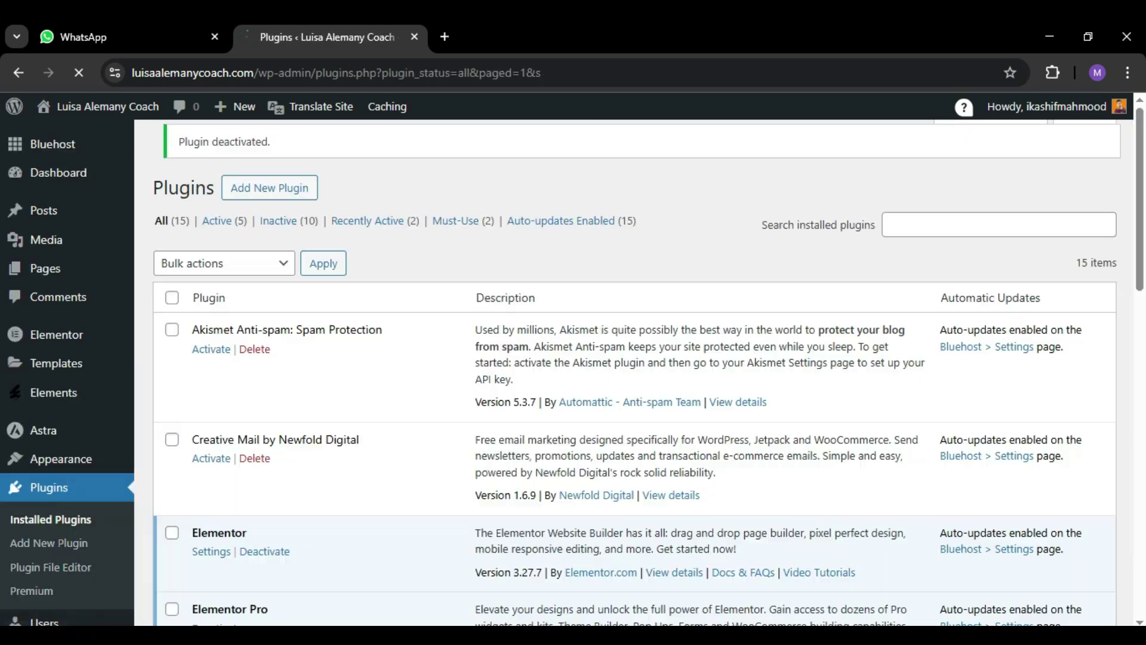
pyautogui.scroll(-10, 45, 161)
# Filter the media library to show only documents and check which ones it contains.
pyautogui.click(45, 161)
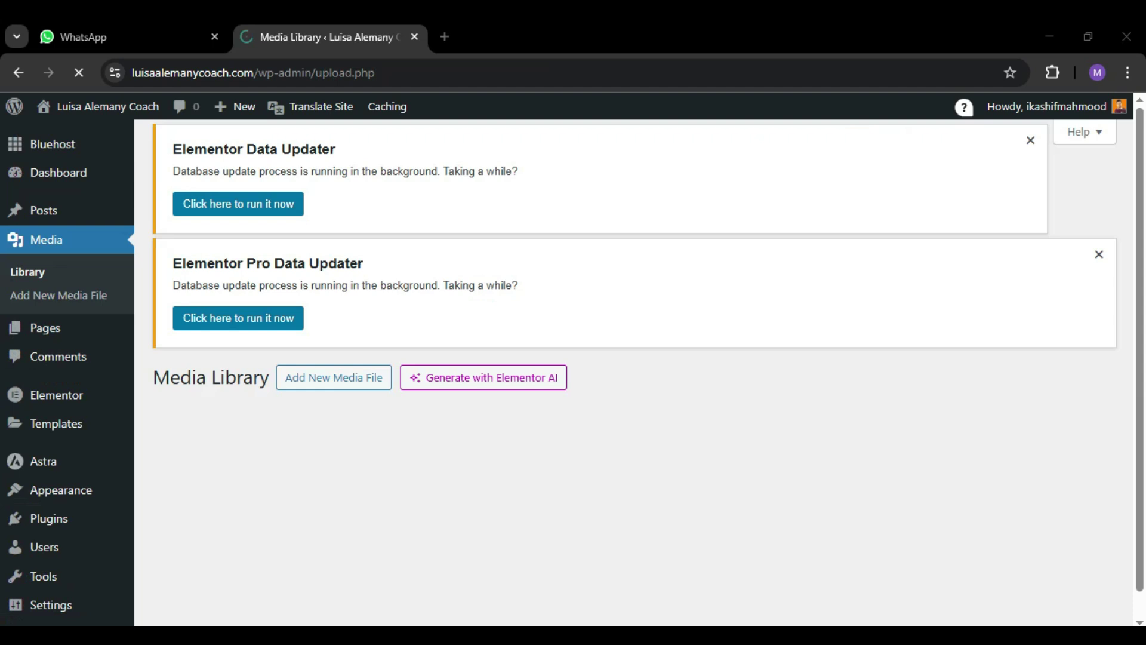
pyautogui.scroll(-2, 274, 358)
pyautogui.click(274, 328)
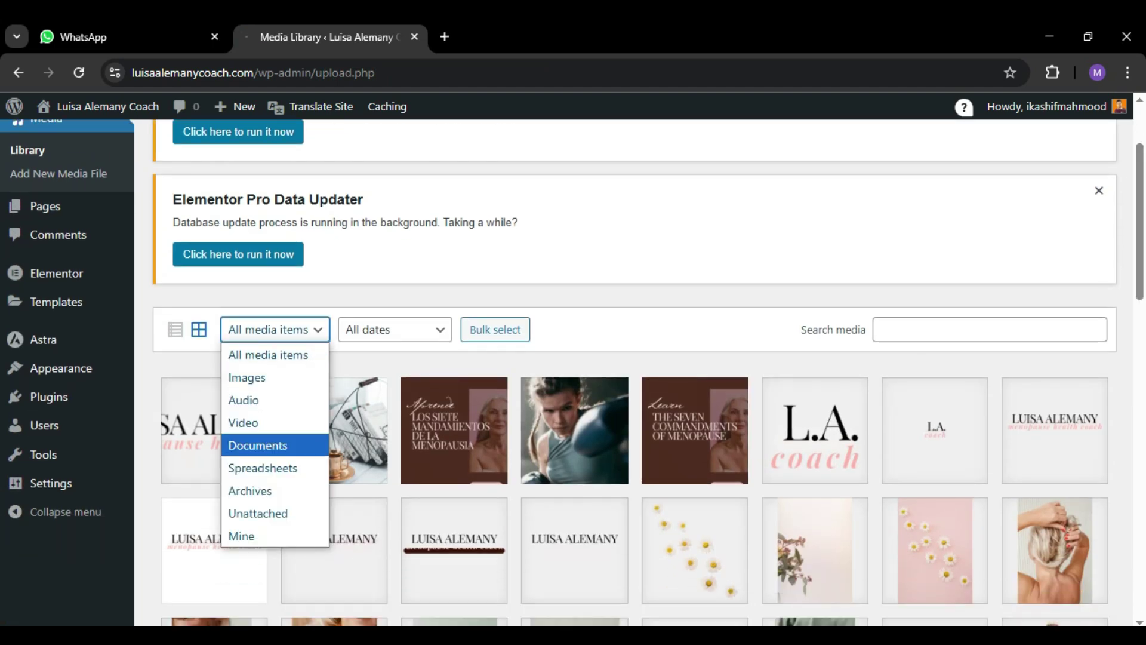
pyautogui.click(274, 443)
pyautogui.scroll(-1, 634, 382)
pyautogui.scroll(2, 634, 382)
# Try again to upload "ENG_Guide 7 Commandments Menopause" from Downloads on the page for adding new media files.
pyautogui.click(334, 148)
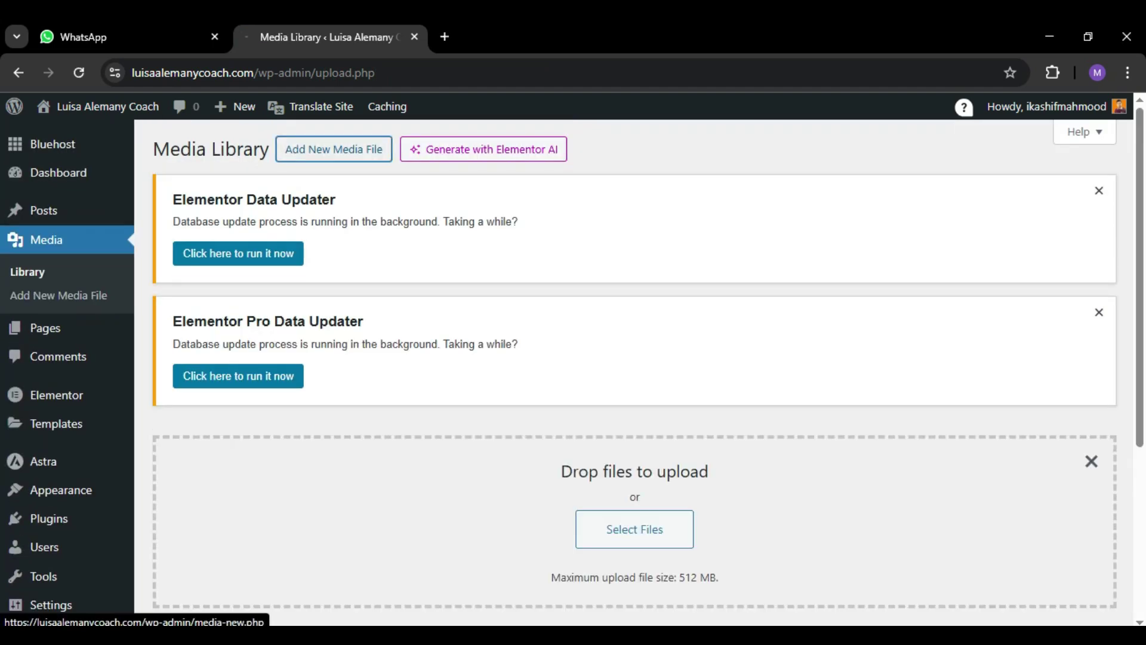
pyautogui.click(59, 294)
pyautogui.scroll(-2, 634, 382)
pyautogui.click(634, 453)
pyautogui.scroll(-3, 651, 394)
pyautogui.click(650, 375)
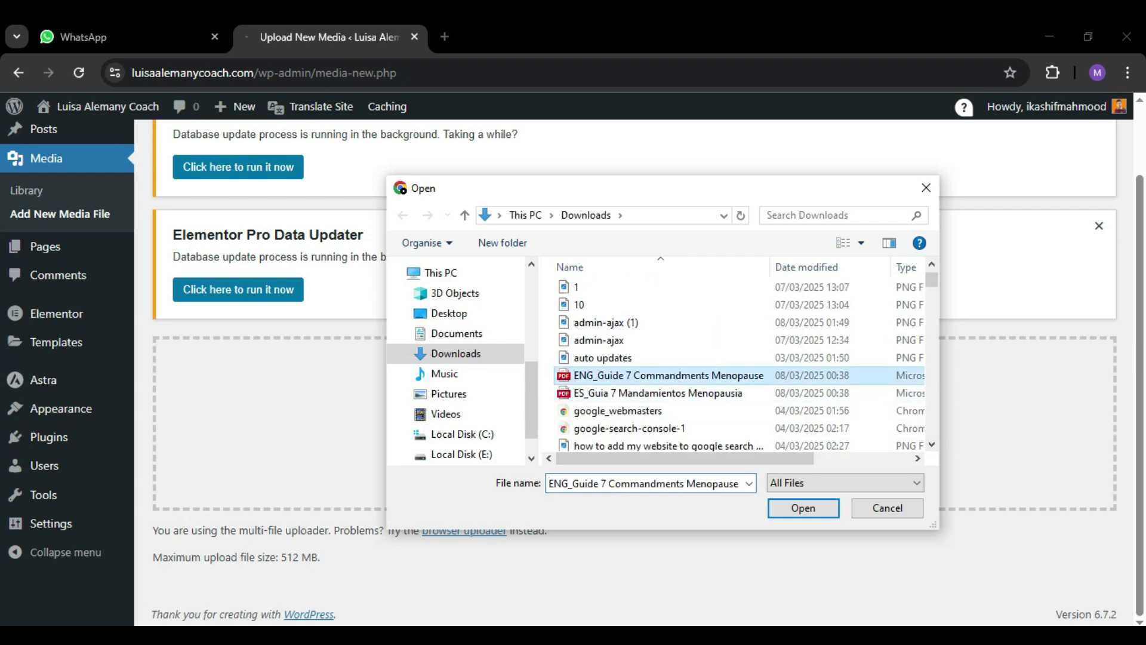
pyautogui.click(802, 507)
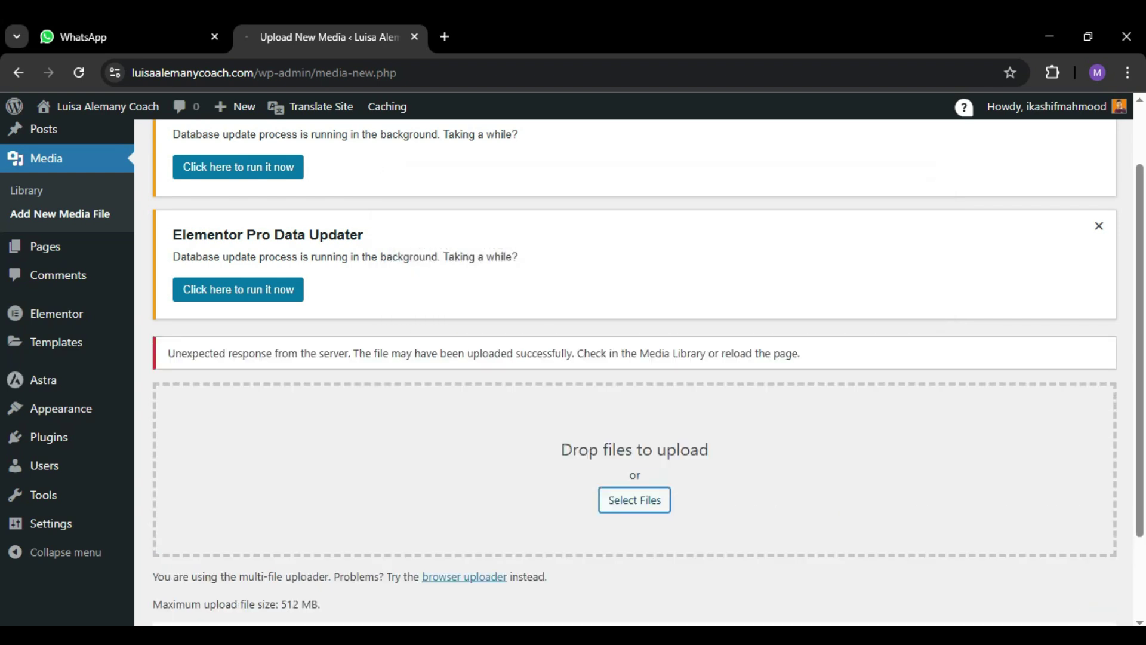
pyautogui.moveTo(165, 353); pyautogui.dragTo(801, 354)
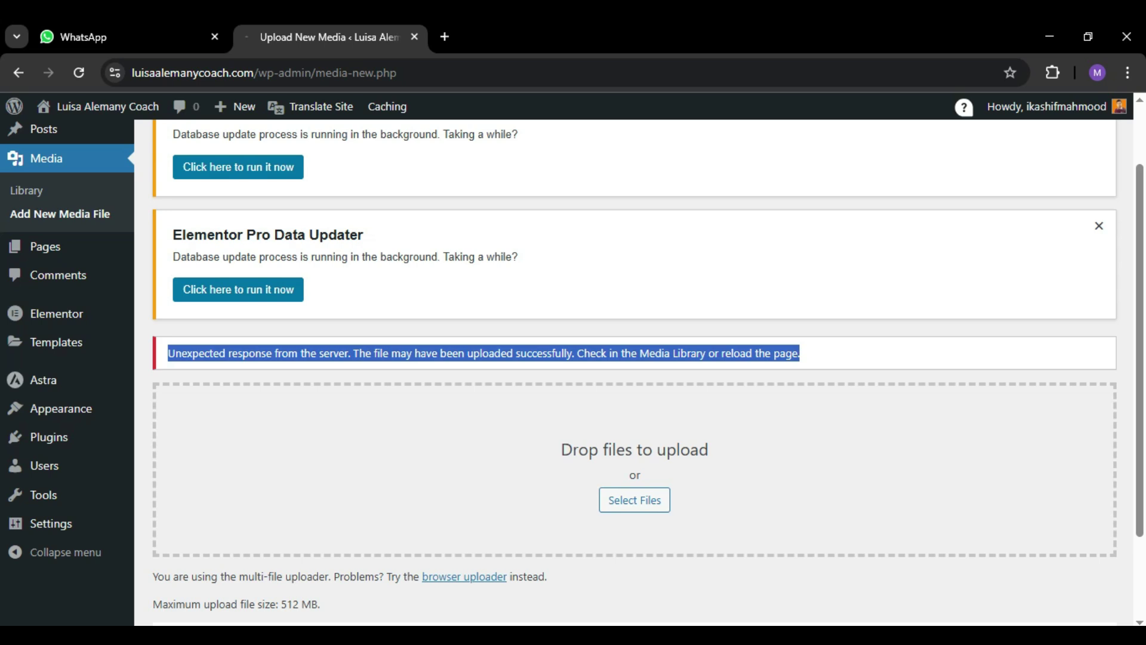
pyautogui.scroll(-2, 634, 373)
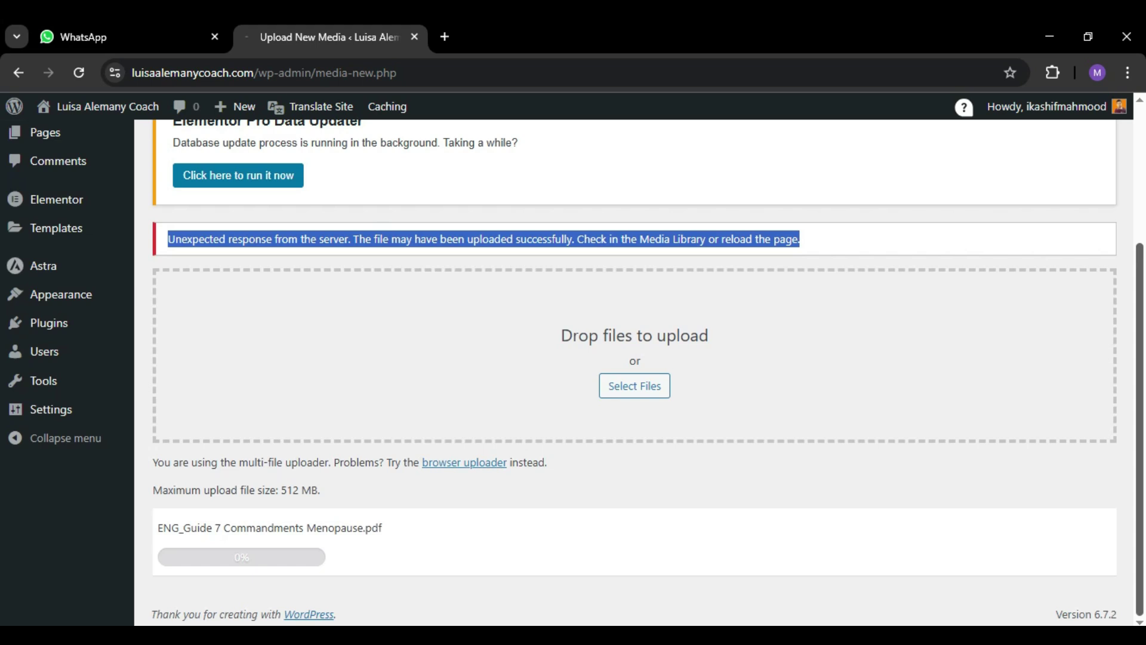
pyautogui.scroll(1, 633, 370)
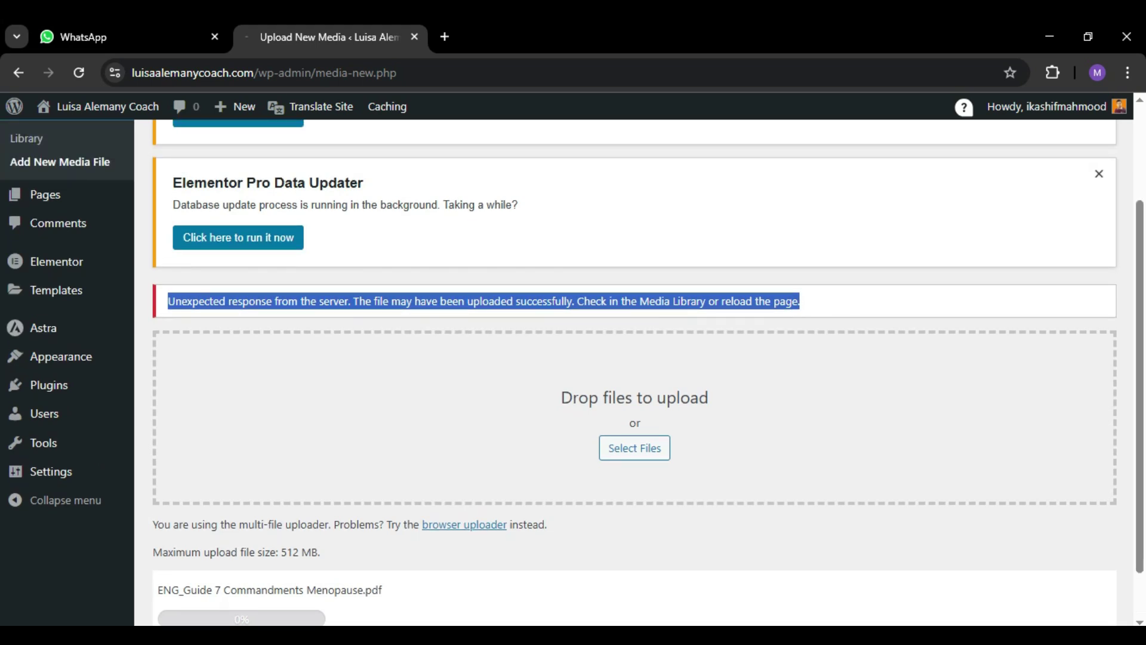
pyautogui.scroll(-1, 633, 370)
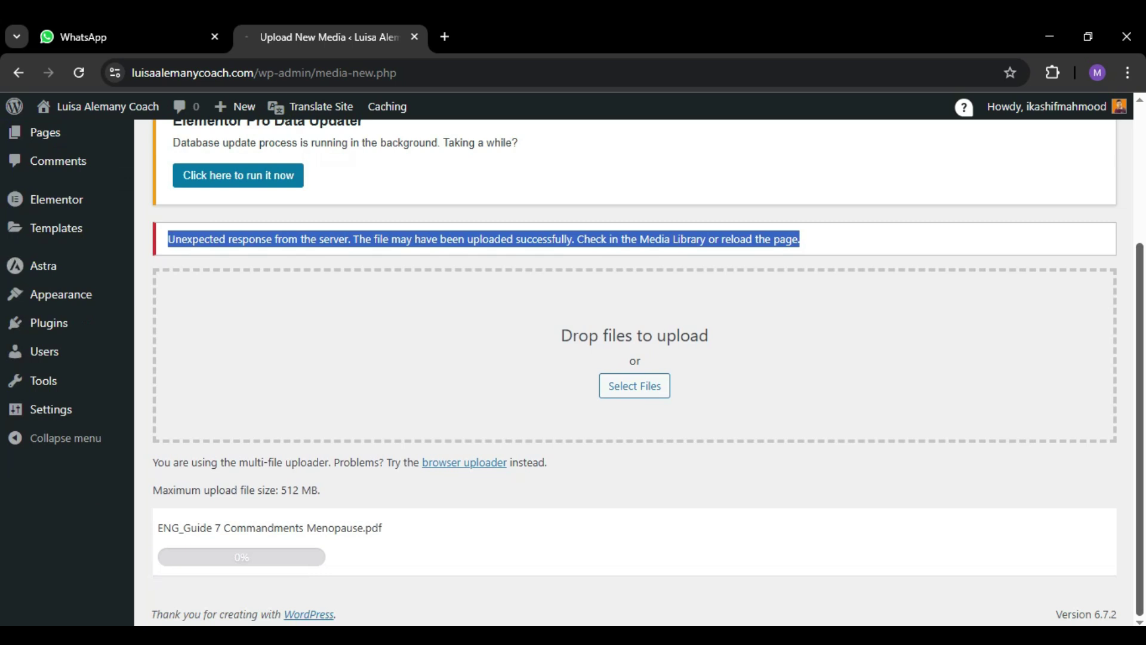
pyautogui.click(922, 637)
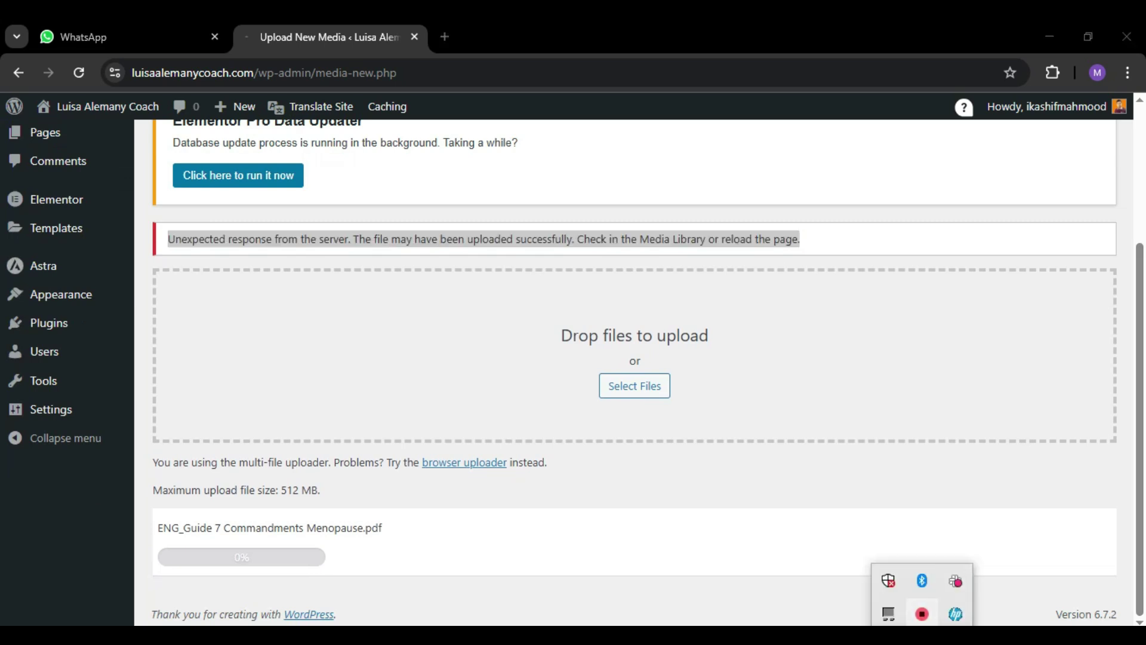
pyautogui.rightClick(922, 613)
pyautogui.click(979, 576)
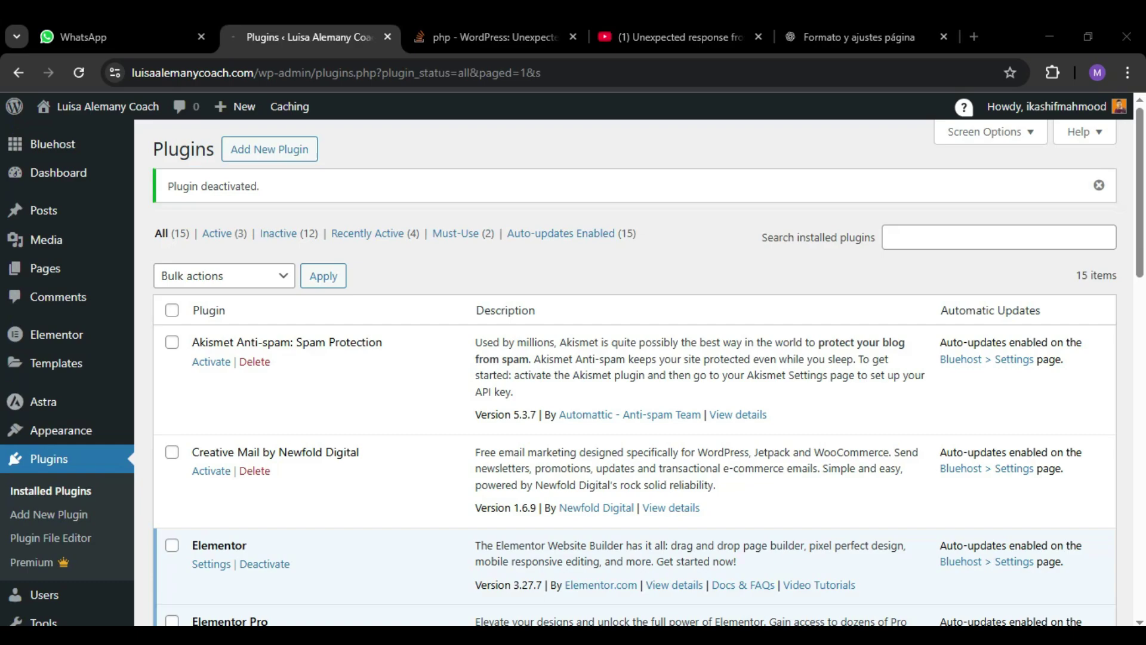
pyautogui.scroll(-5, 632, 418)
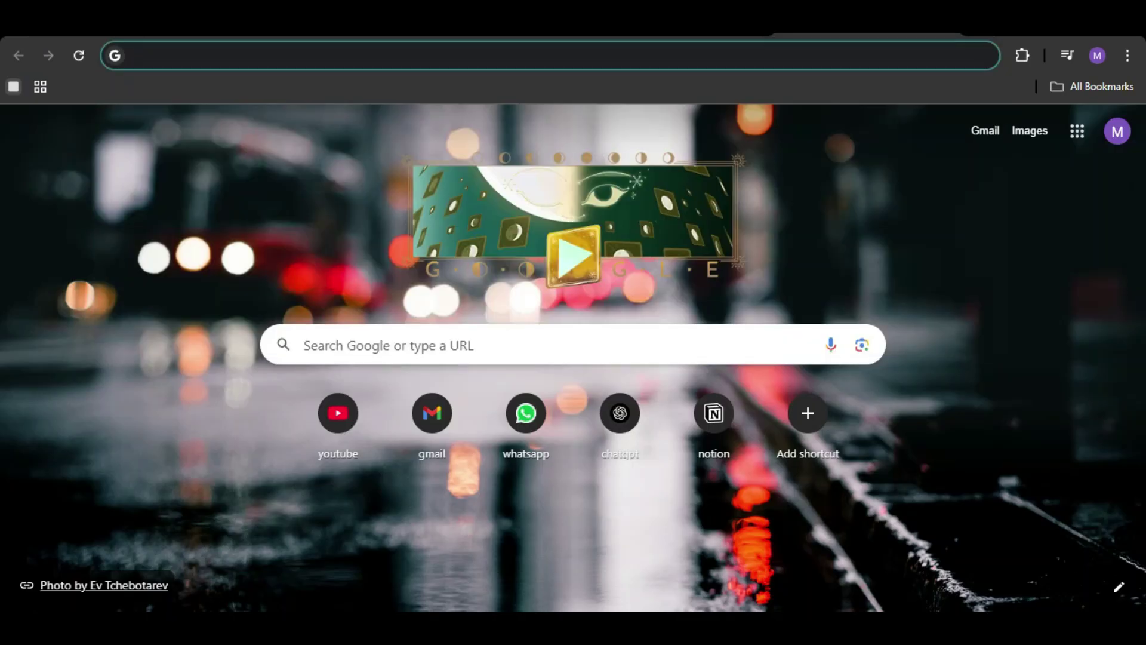
# Search Google for "pdf compressor" and open the iLovePDF Compress PDF page.
pyautogui.write('pdf c')
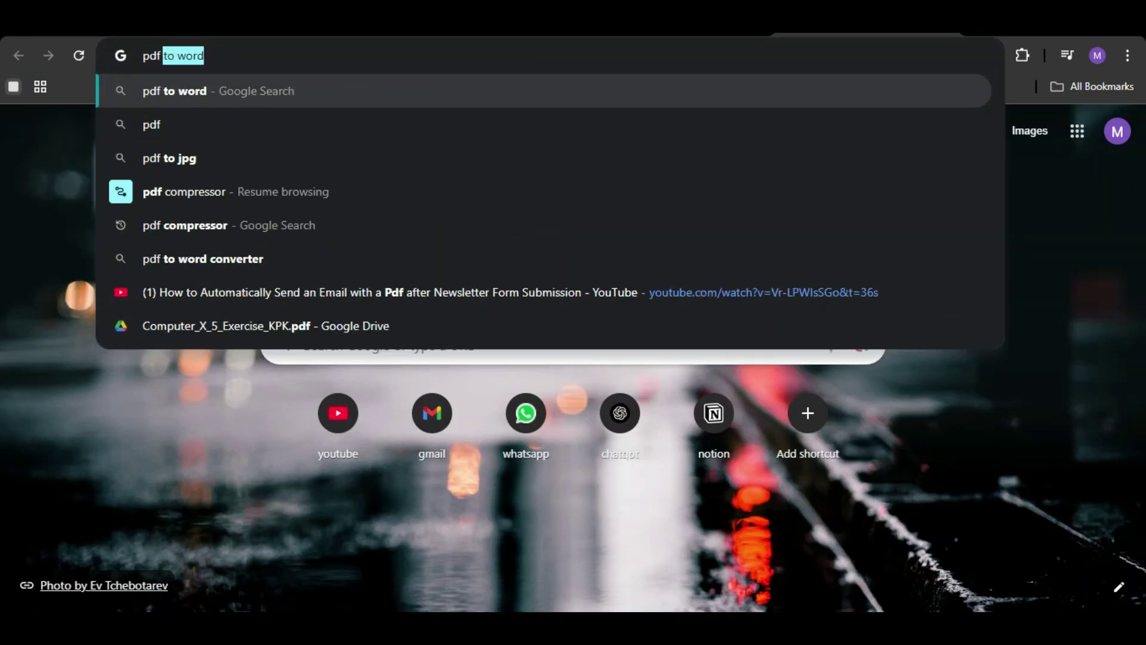
pyautogui.write('o')
pyautogui.press('Return')
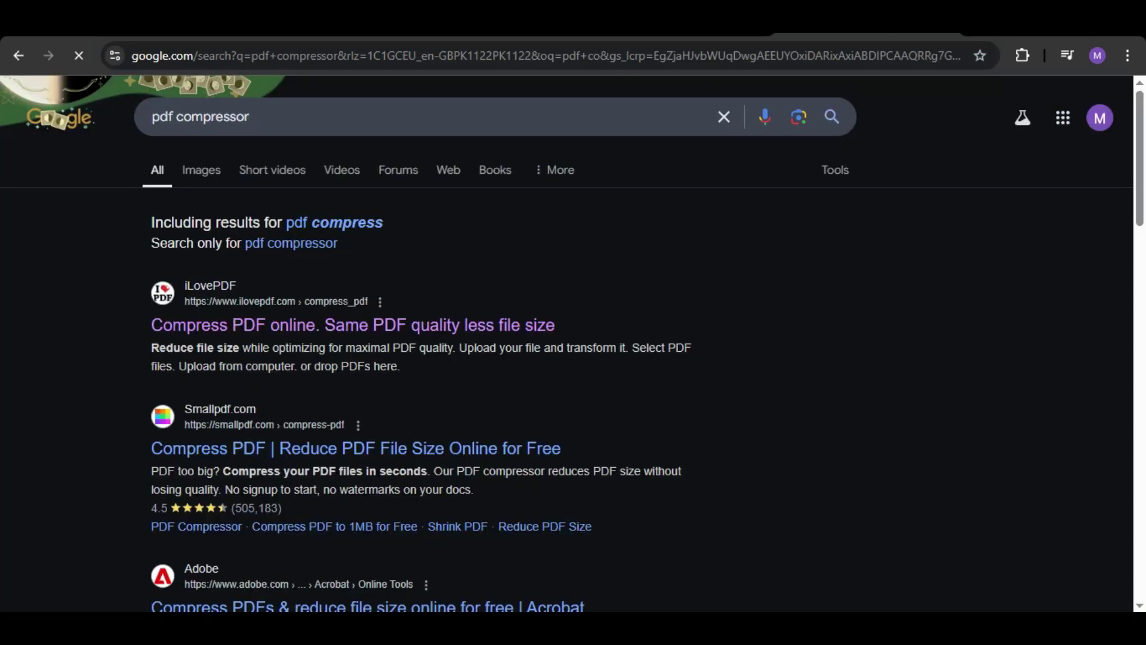
pyautogui.click(352, 324)
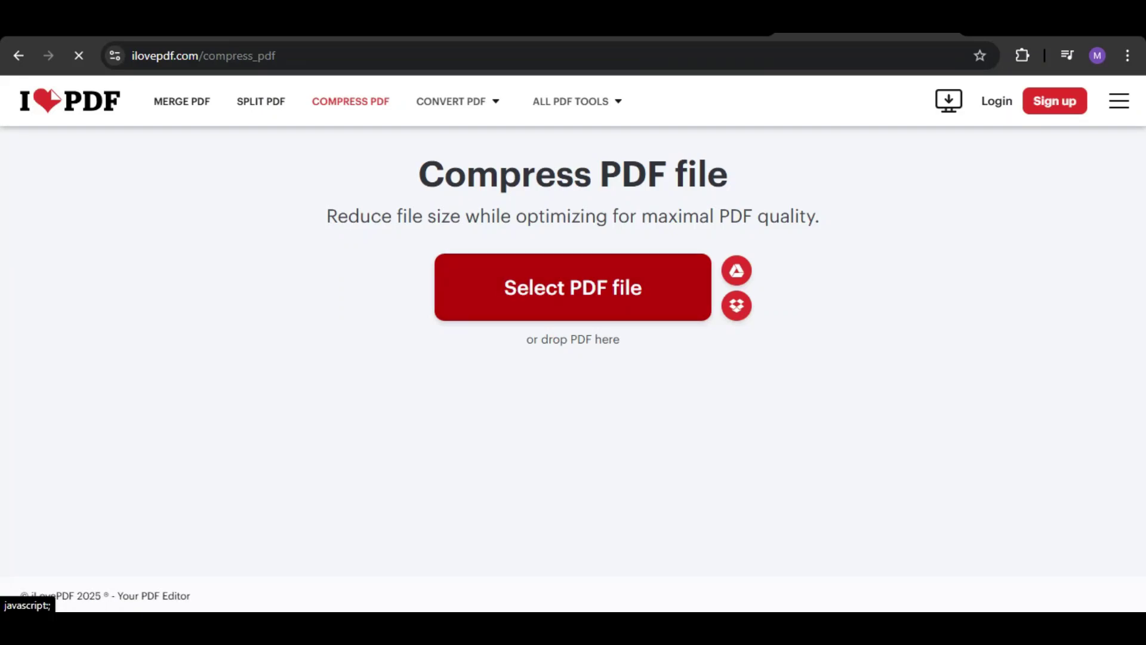
# Select the "ENG_Guide 7 Commandments Menopause" PDF, compress it and download the compressed file.
pyautogui.click(573, 287)
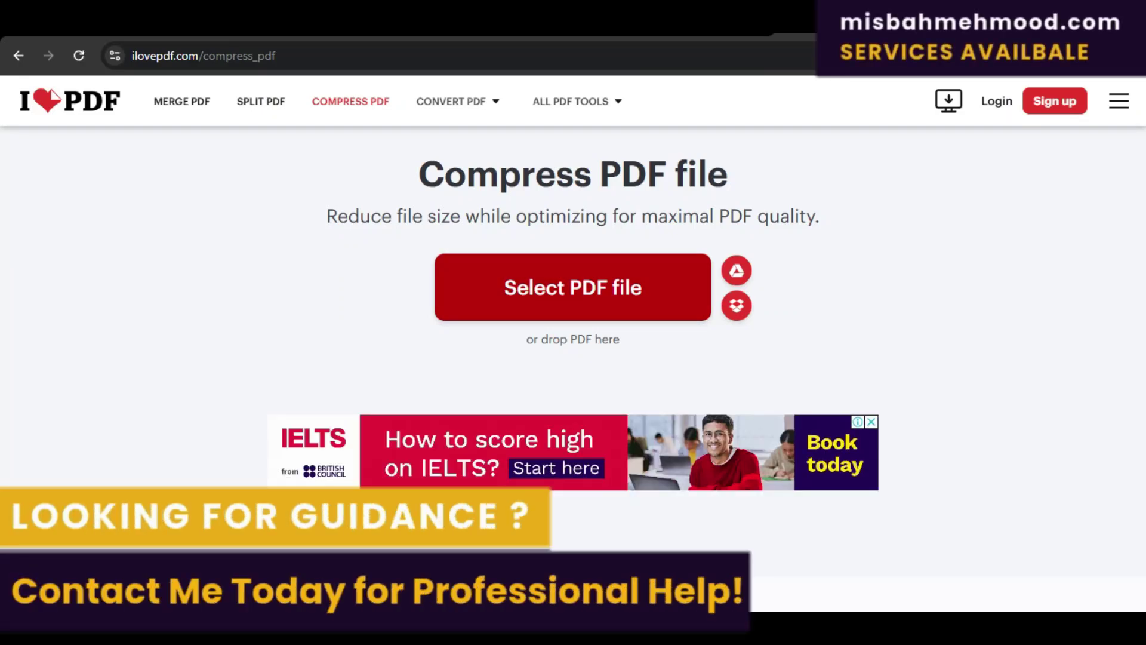
pyautogui.moveTo(932, 376); pyautogui.dragTo(931, 381)
pyautogui.click(874, 298)
pyautogui.click(803, 491)
pyautogui.click(987, 566)
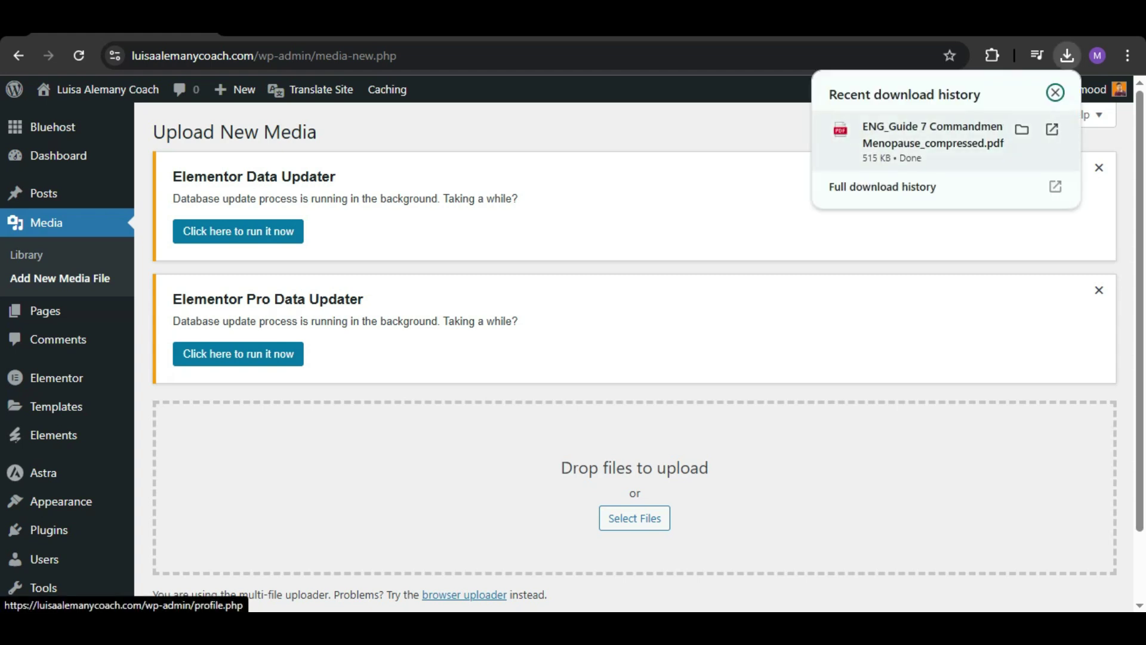
# Upload "ENG_Guide 7 Commandments Menopause_compressed.pdf" on the WordPress page for new media and copy its URL to the clipboard.
pyautogui.moveTo(713, 371); pyautogui.dragTo(542, 484)
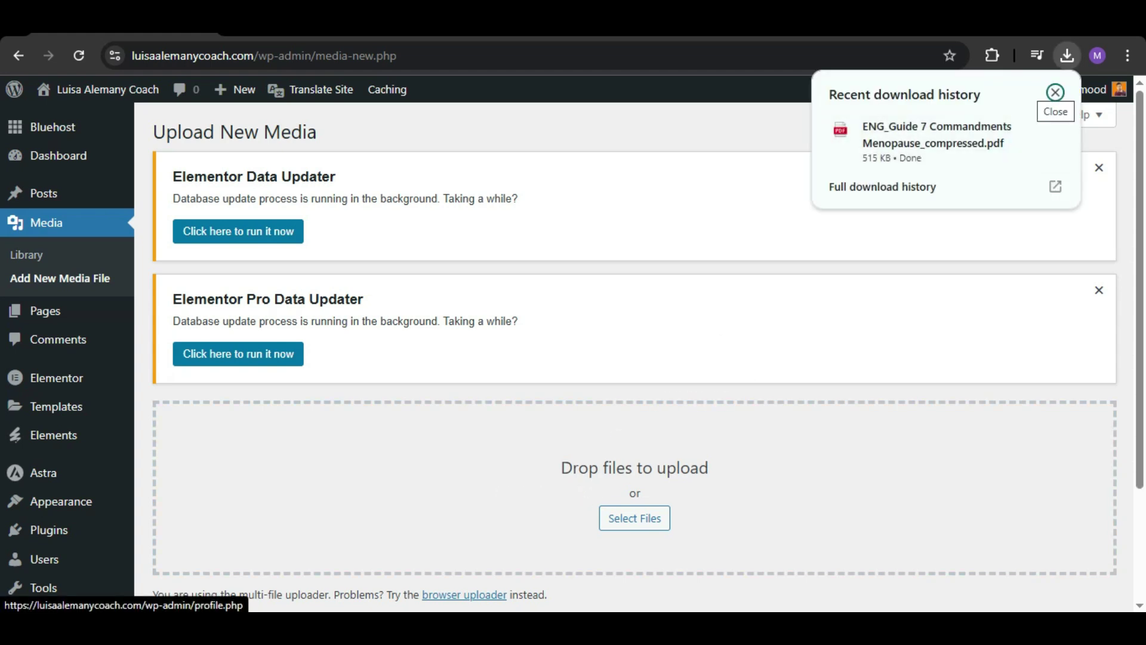
pyautogui.moveTo(1140, 161); pyautogui.dragTo(1139, 273)
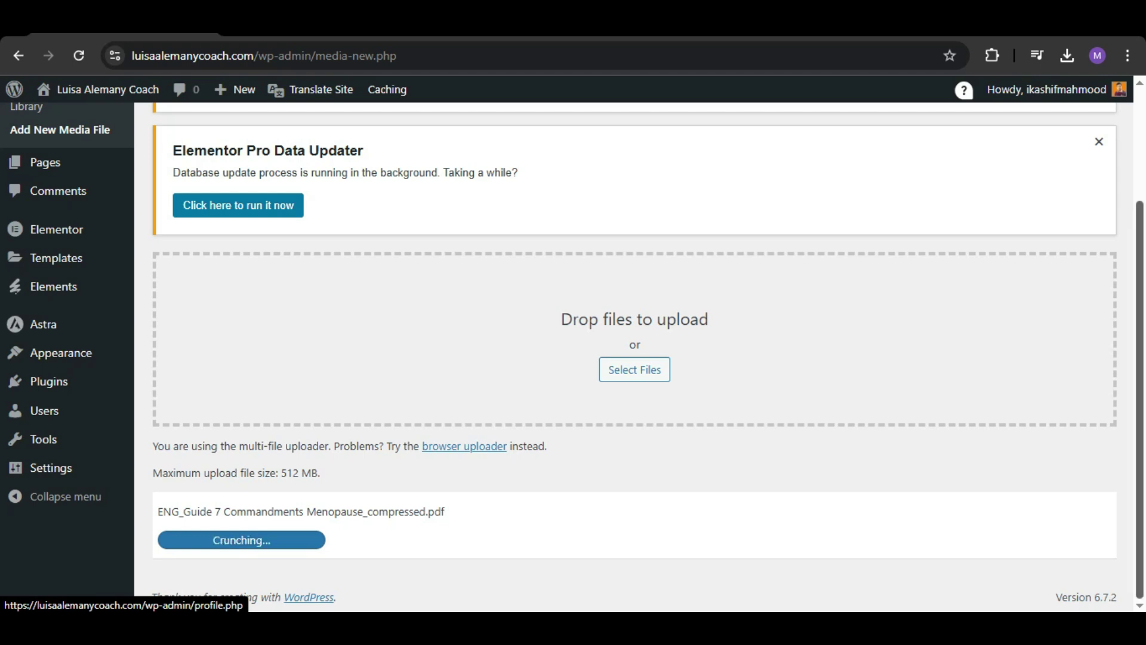
pyautogui.scroll(-1, 633, 357)
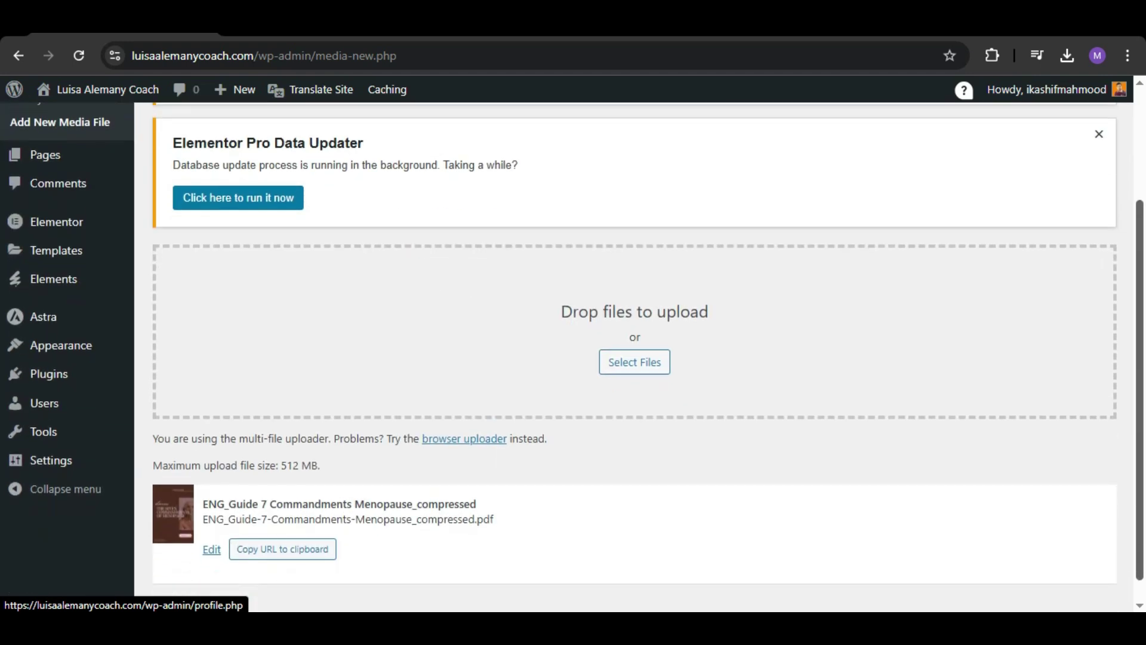
pyautogui.click(282, 549)
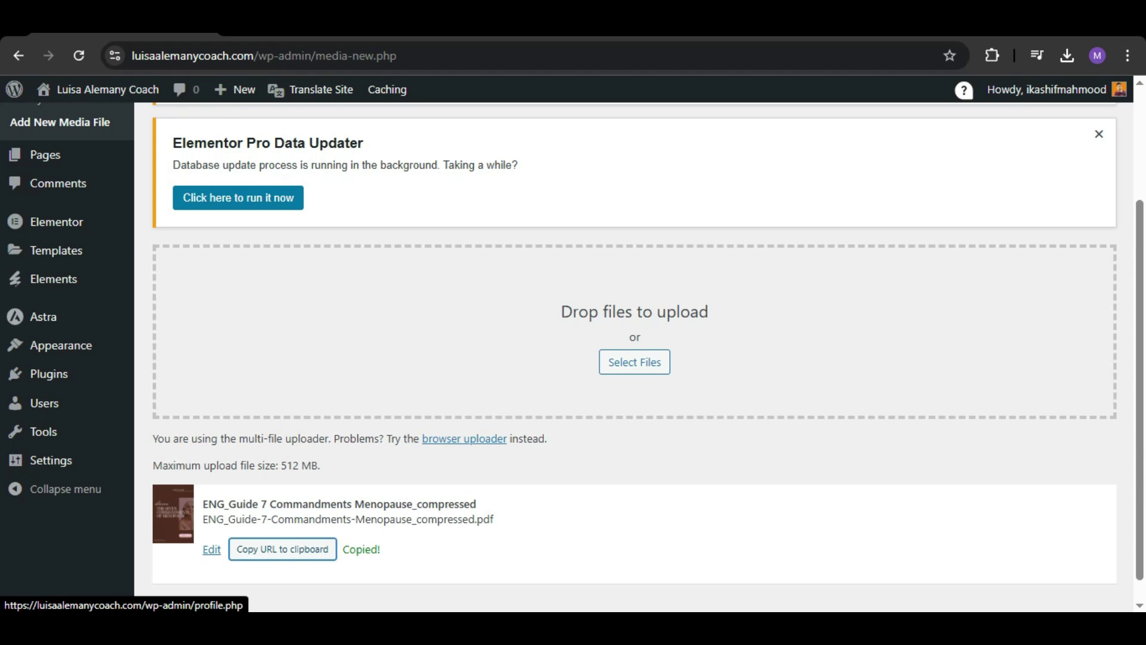
# Open the media library and check for the compressed guide PDF among the media items.
pyautogui.scroll(3, 635, 358)
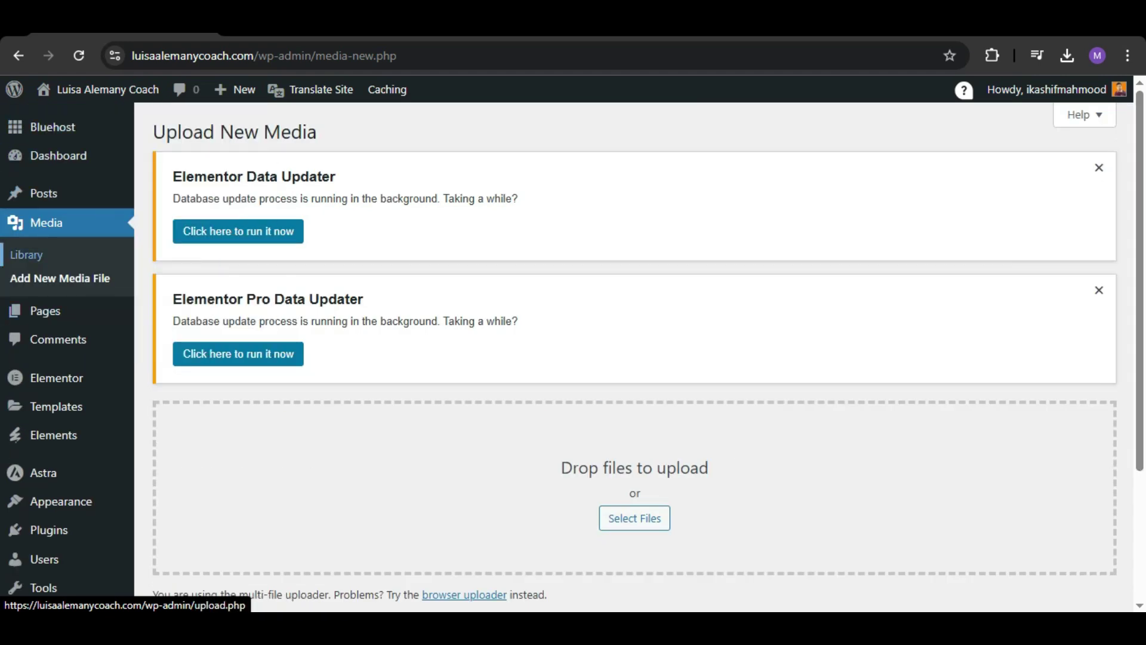
pyautogui.click(26, 254)
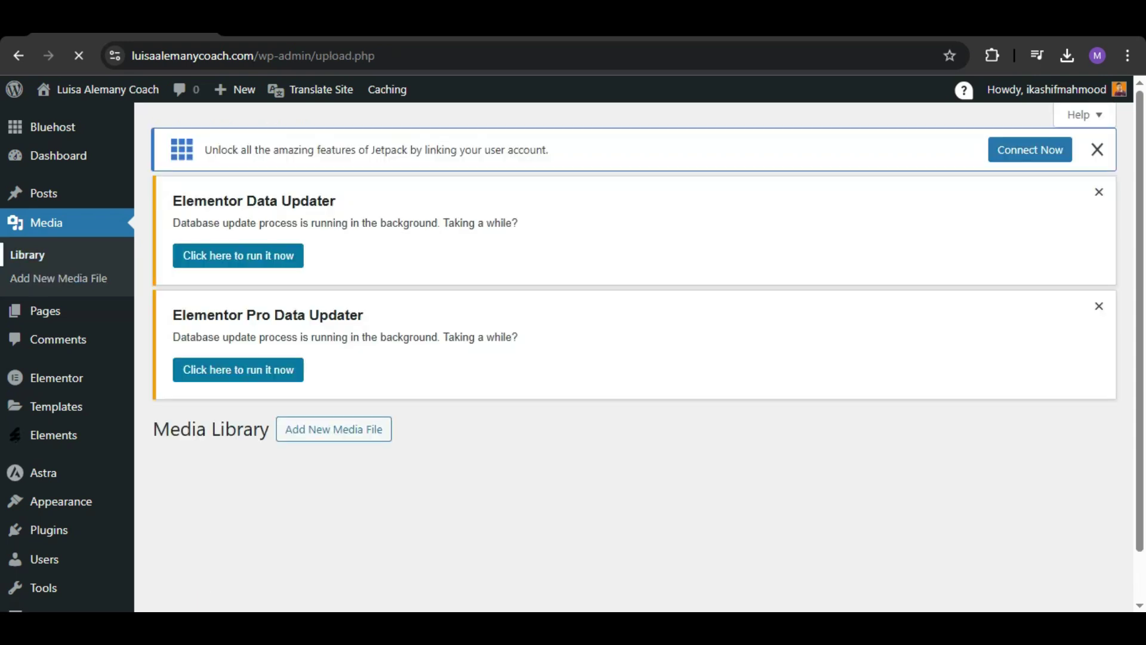
pyautogui.moveTo(1139, 298); pyautogui.dragTo(1140, 349)
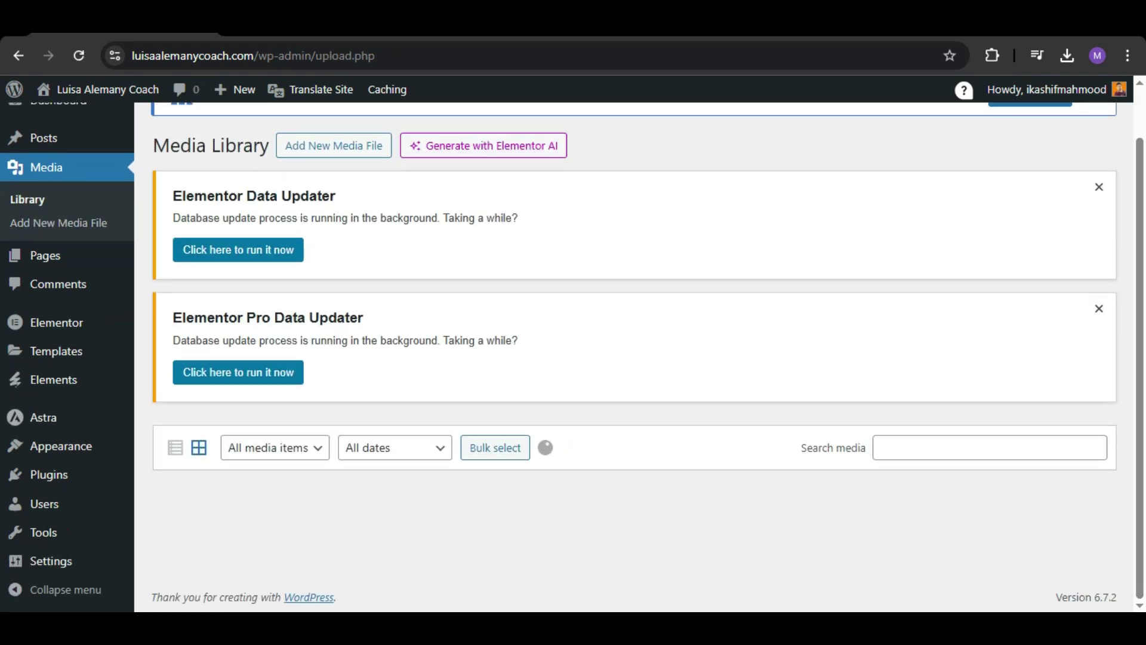
pyautogui.scroll(-4, 635, 358)
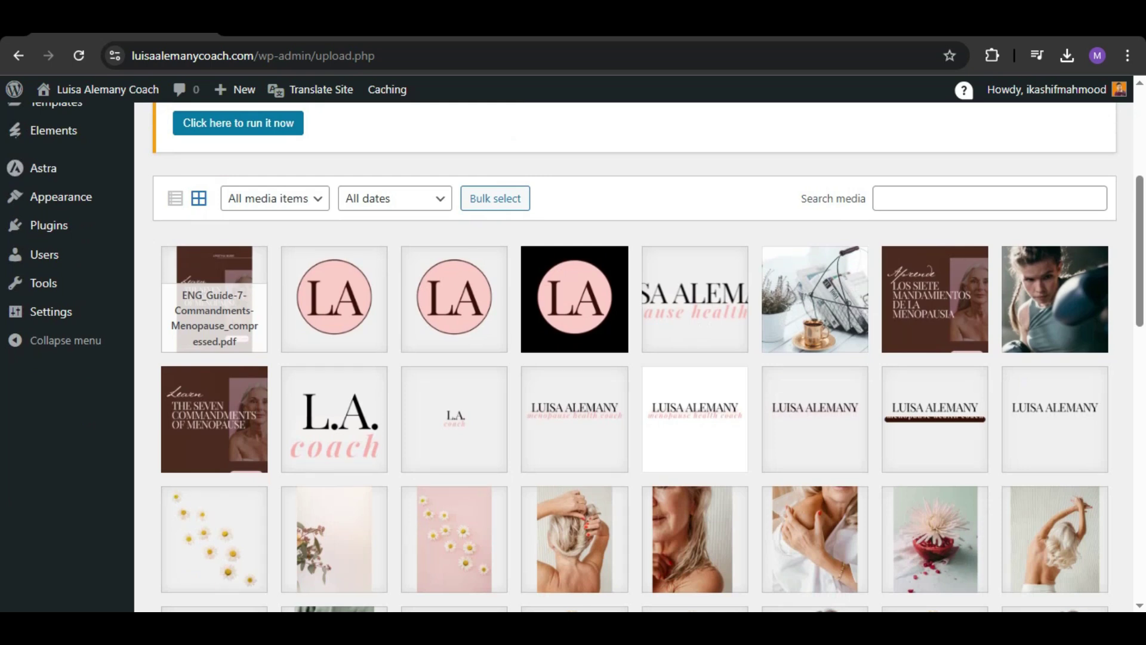
pyautogui.scroll(4, 634, 358)
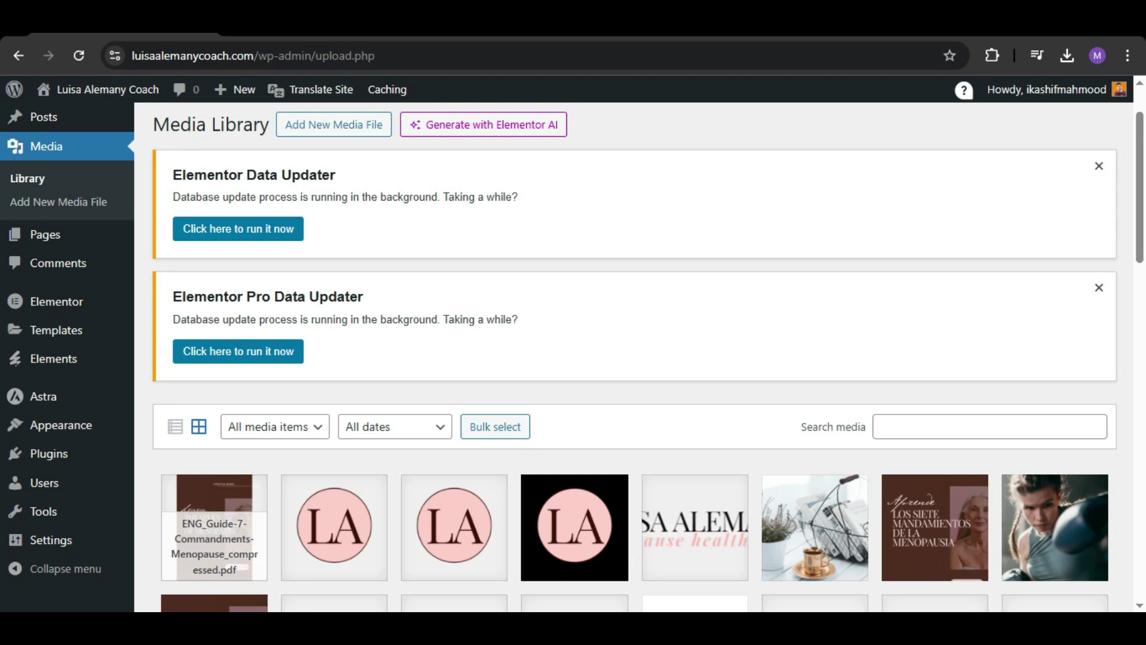
# Visit the live website and look through the sections of its home page.
pyautogui.moveTo(98, 90)
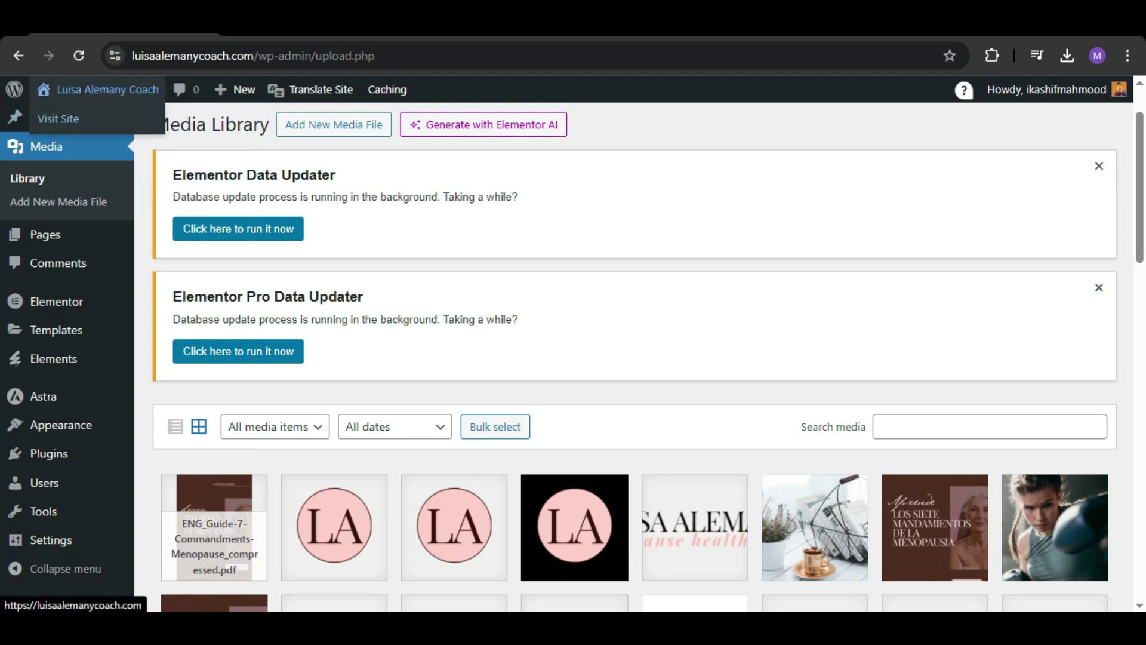
pyautogui.click(59, 119)
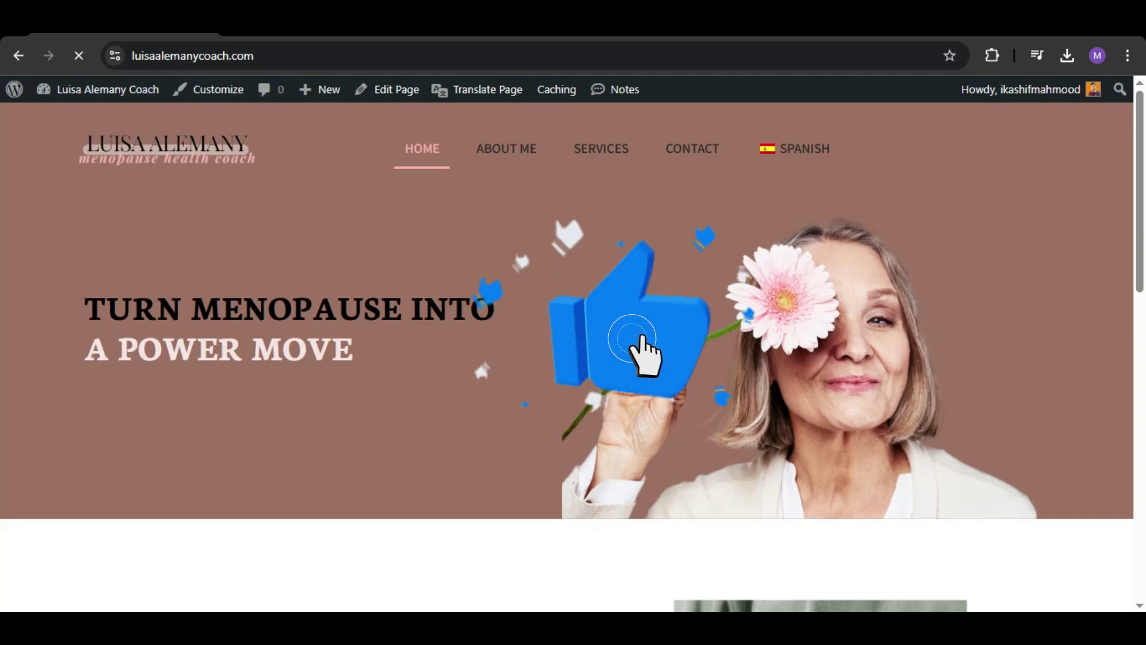
pyautogui.scroll(-10, 707, 400)
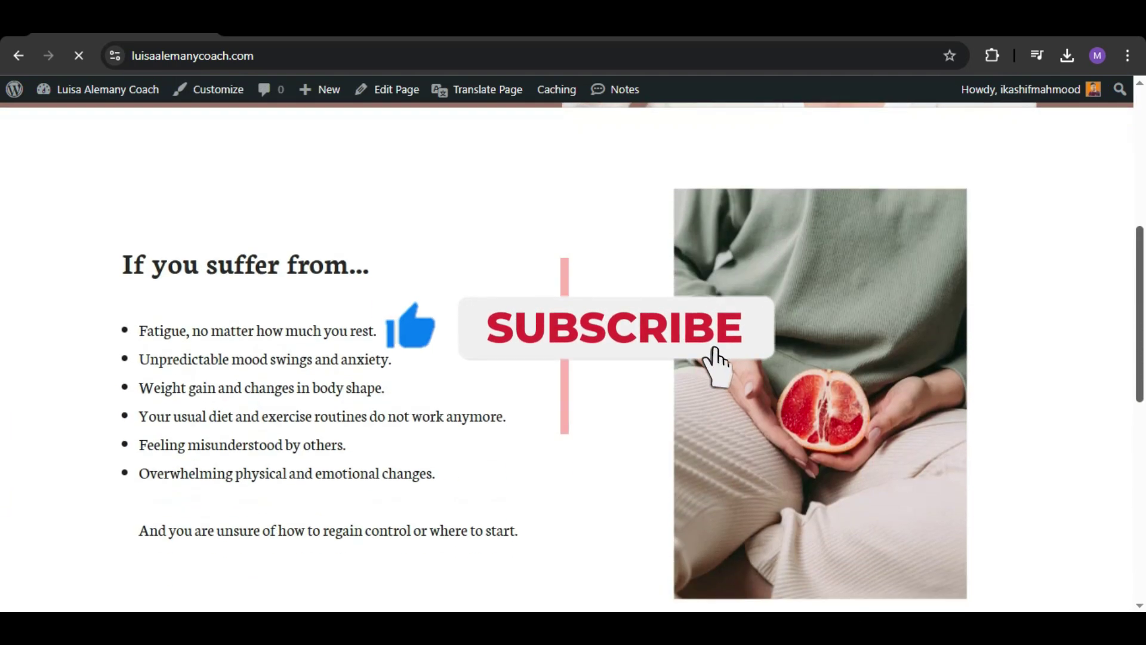
pyautogui.scroll(-3, 568, 357)
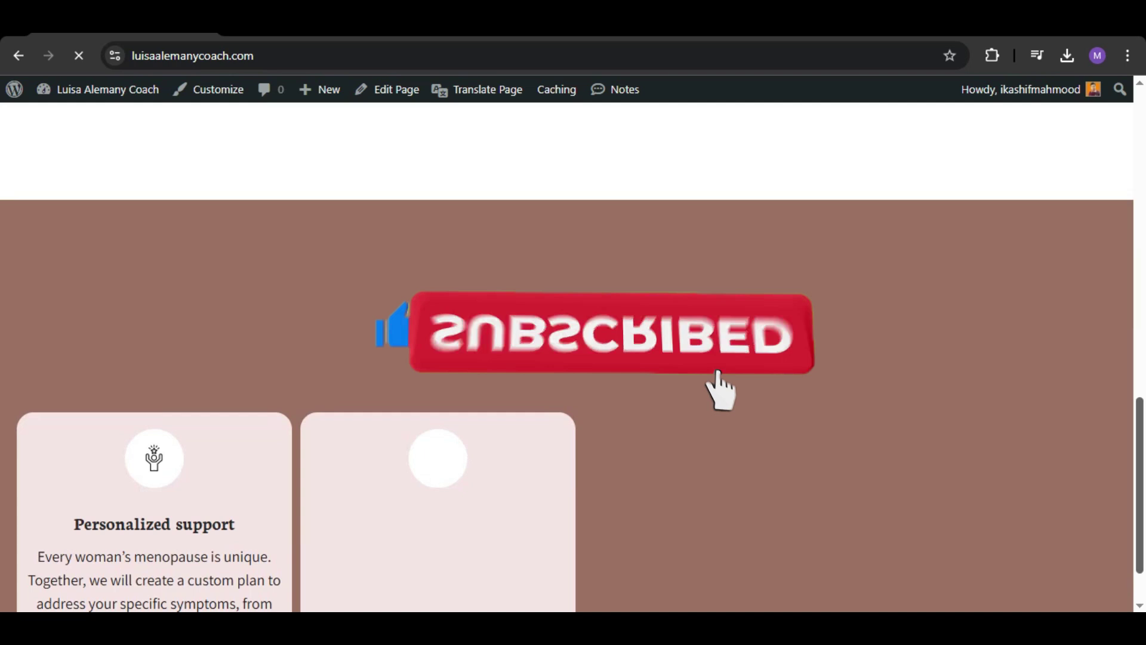
pyautogui.scroll(13, 567, 356)
pyautogui.scroll(-10, 567, 357)
pyautogui.scroll(-3, 739, 388)
pyautogui.scroll(6, 726, 361)
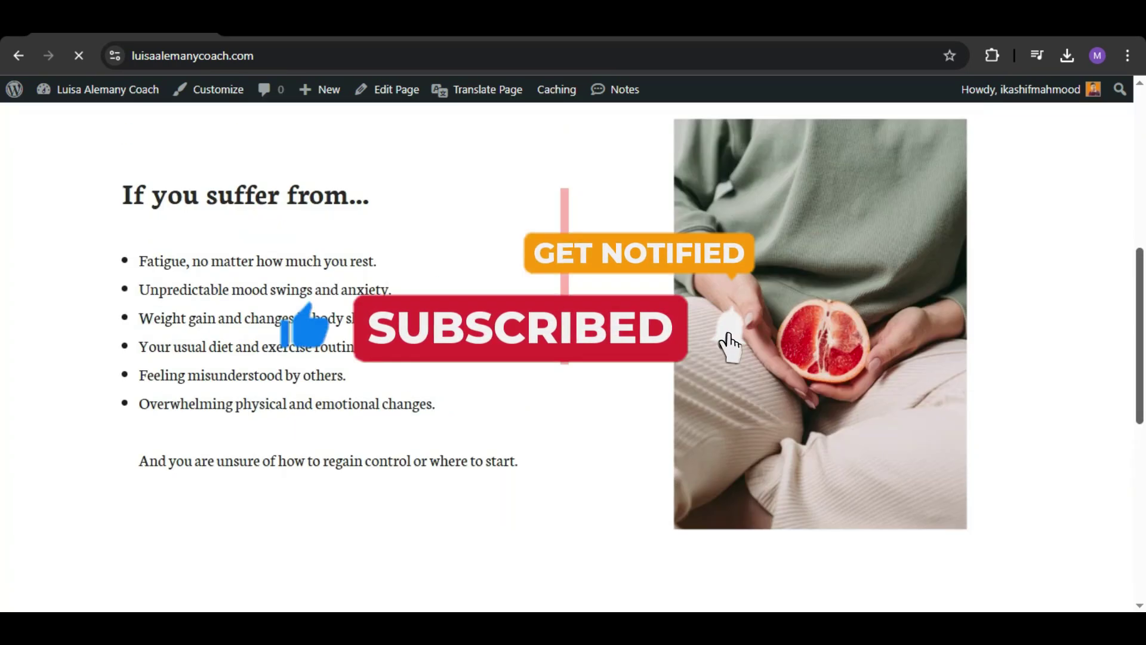